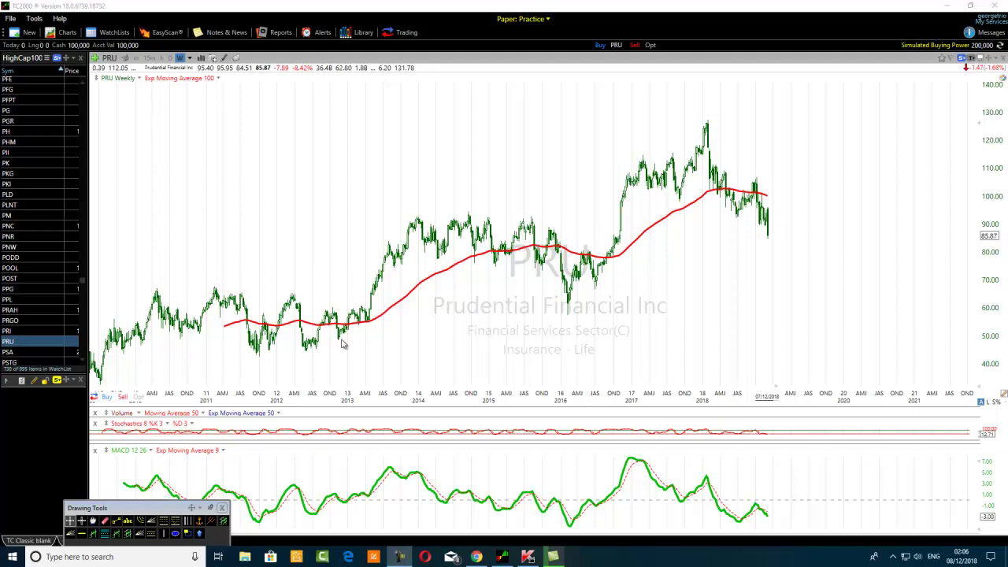
Step: Open the weekly POST chart from the HighCap watchlist, with the 2013 to 2018 price history in view
click(19, 278)
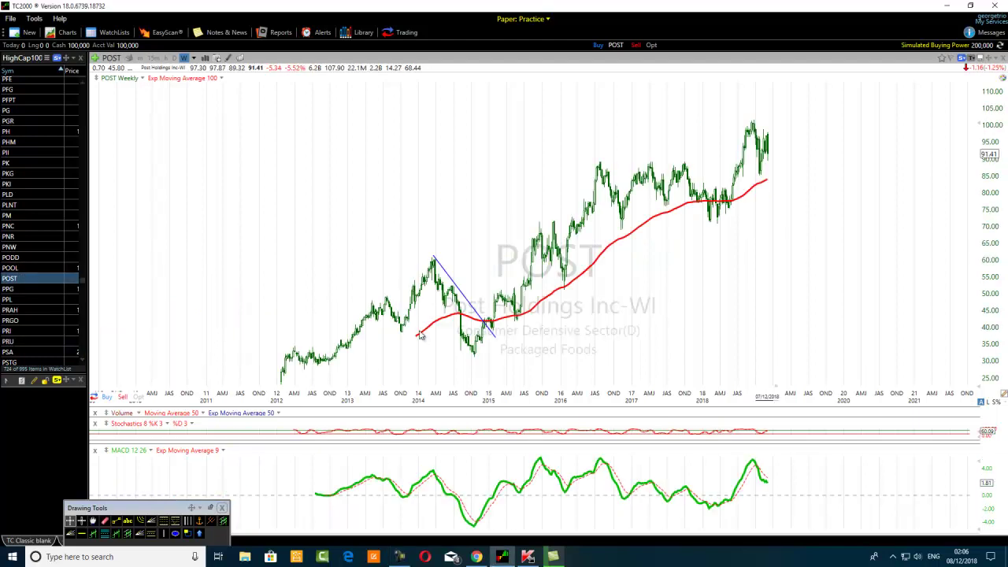
scroll(421, 335, up, 5)
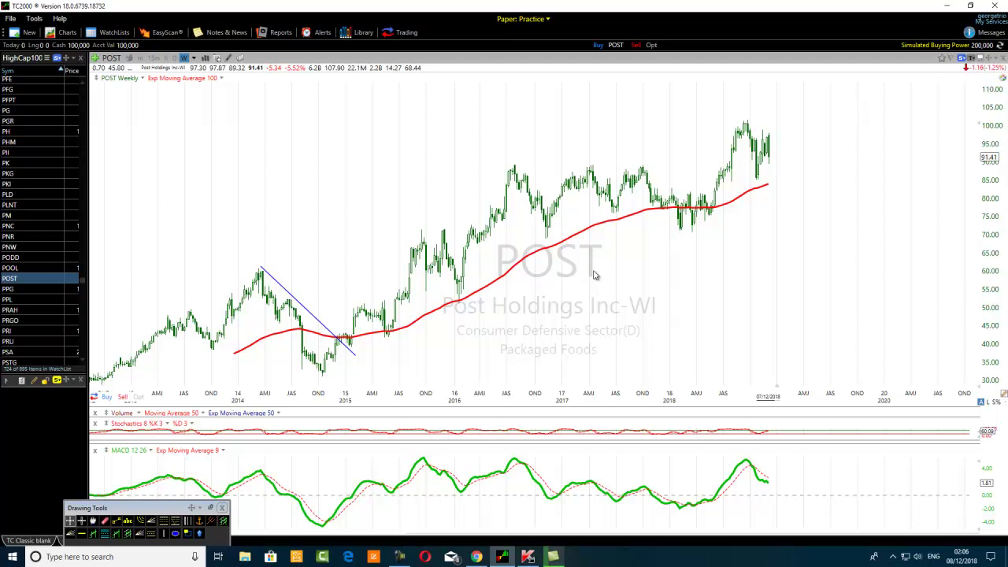
scroll(354, 301, down, 3)
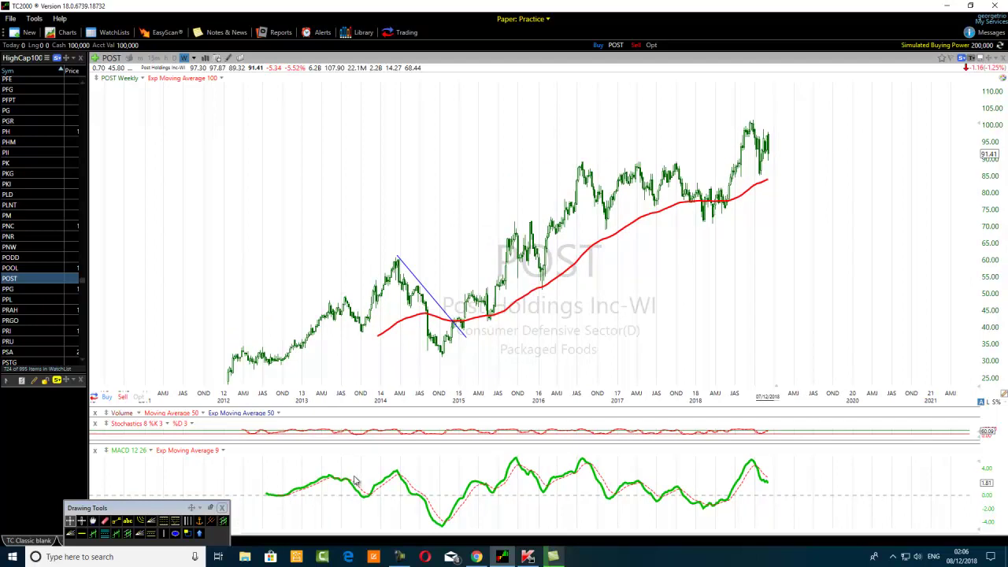
scroll(359, 479, up, 2)
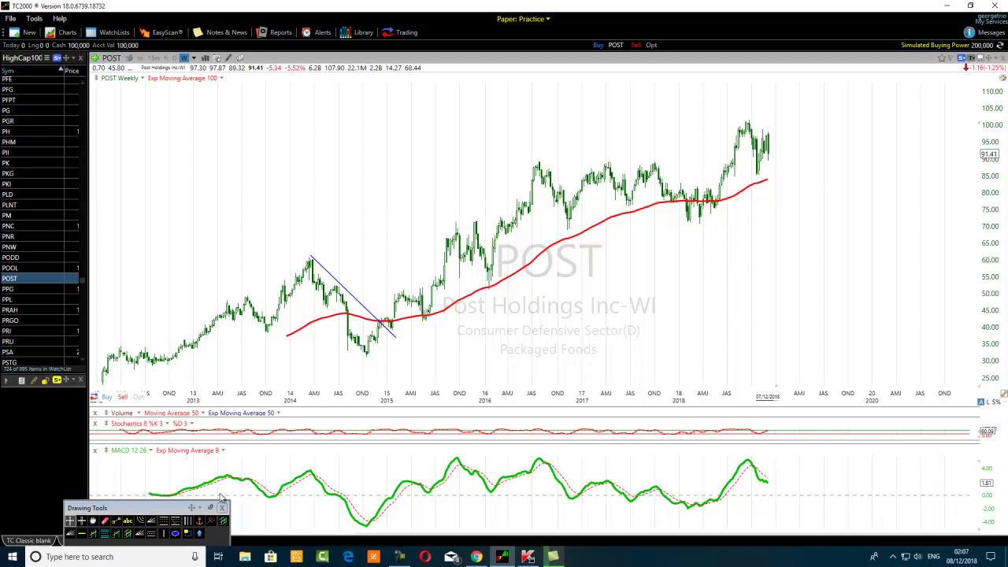
Step: Draw a falling trendline beneath the 2014 decline, parallel to the existing one, from about 56 in early 2014 to late 2014
click(116, 522)
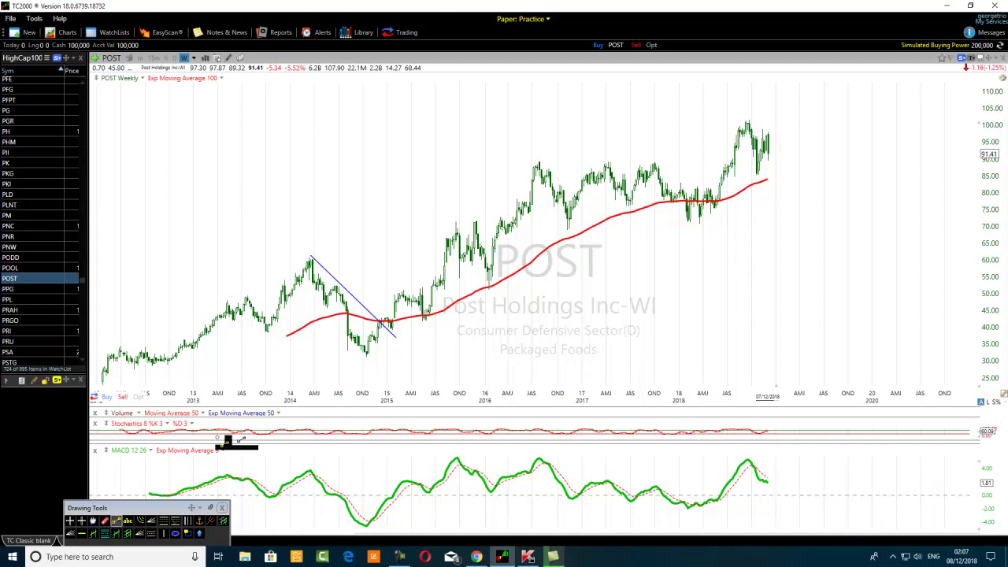
drag(285, 273, 360, 358)
click(361, 358)
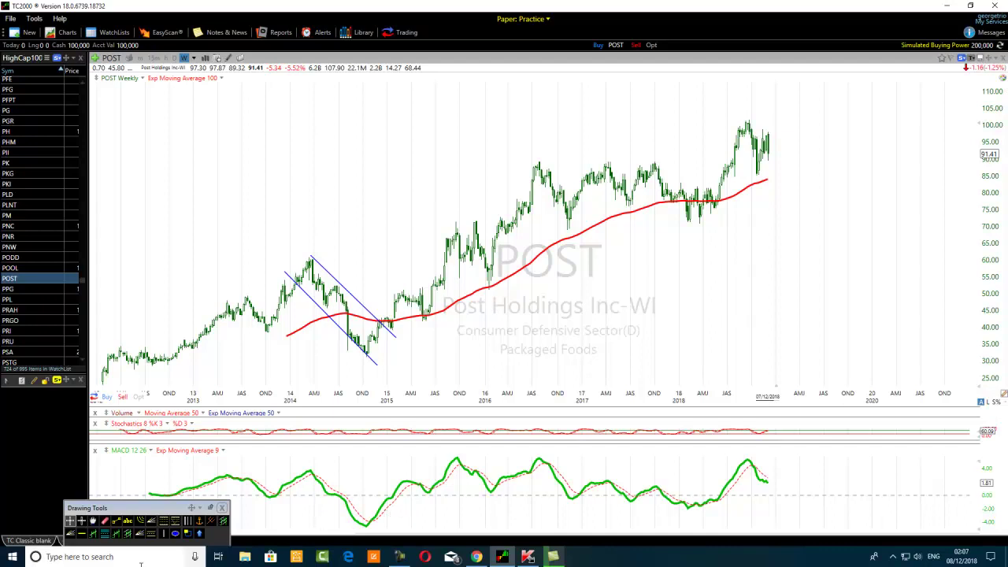
Step: Draw a rising channel on the POST uptrend, with a lower trendline from early 2015 to early 2018 and a parallel upper line to mid-2017
click(116, 521)
drag(394, 327, 679, 175)
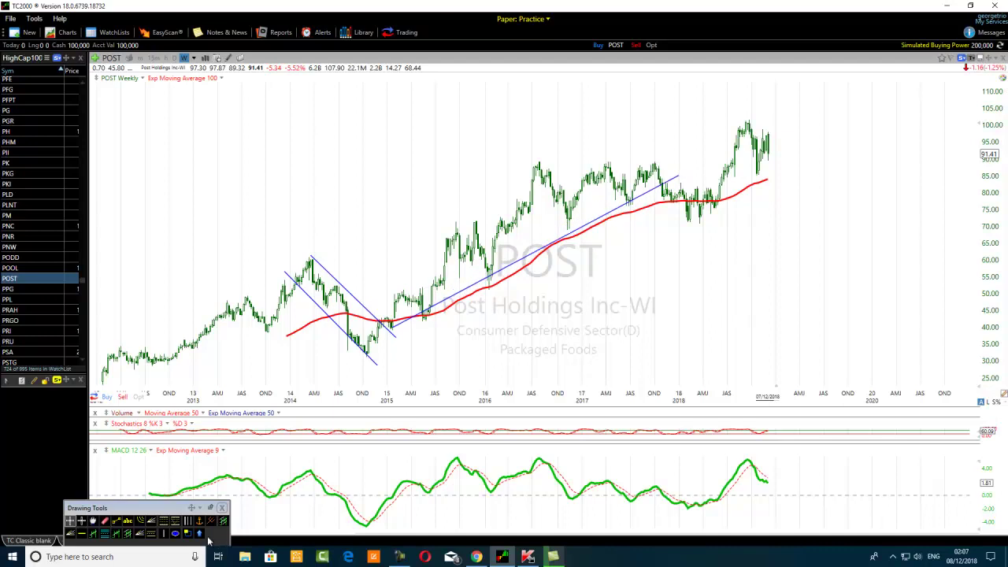
click(117, 521)
mouse_move(393, 286)
mouse_down()
mouse_move(669, 166)
mouse_move(640, 138)
mouse_up()
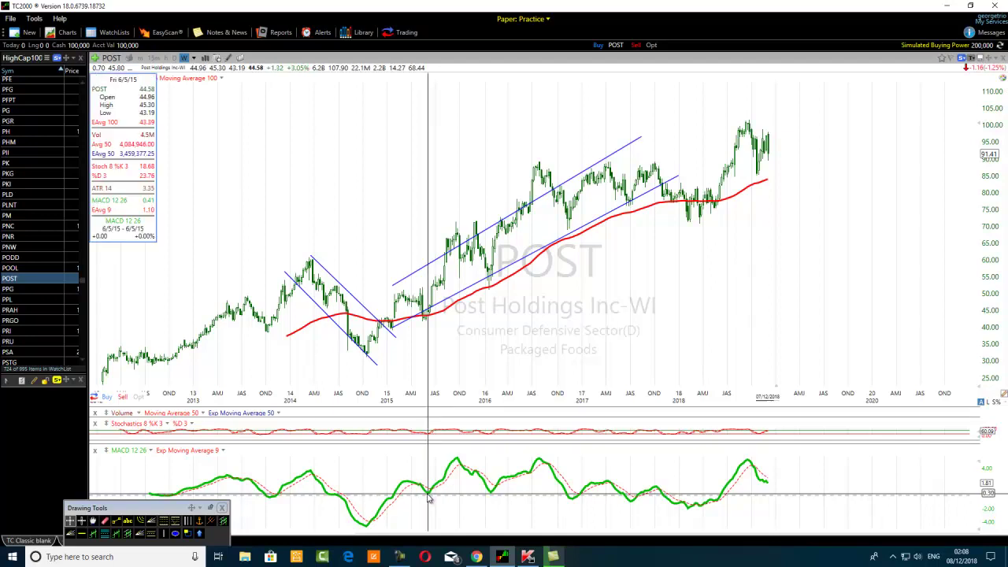
Step: Place vertical lines at the early June 2015 pullback low in both the price pane and the MACD pane
click(162, 534)
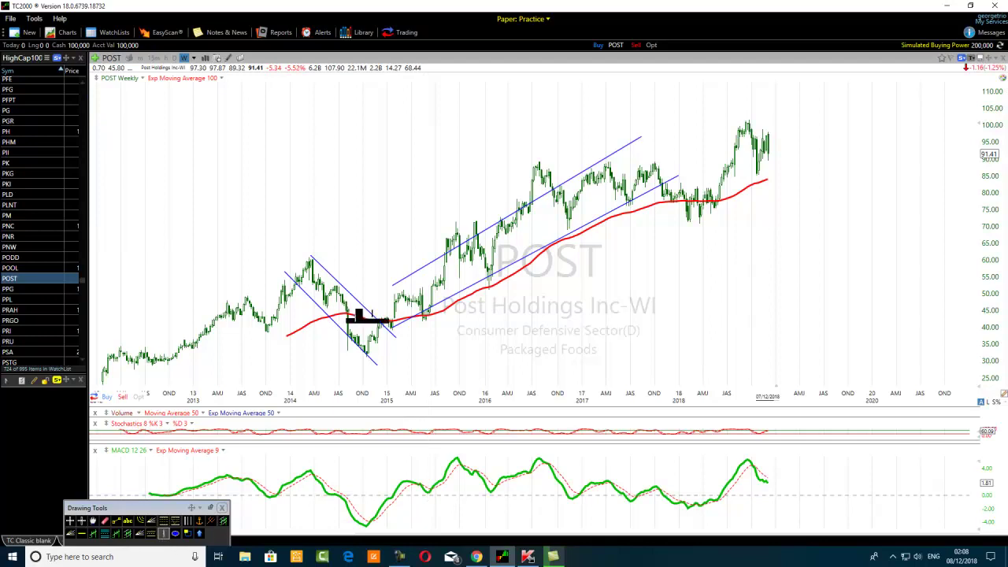
click(428, 331)
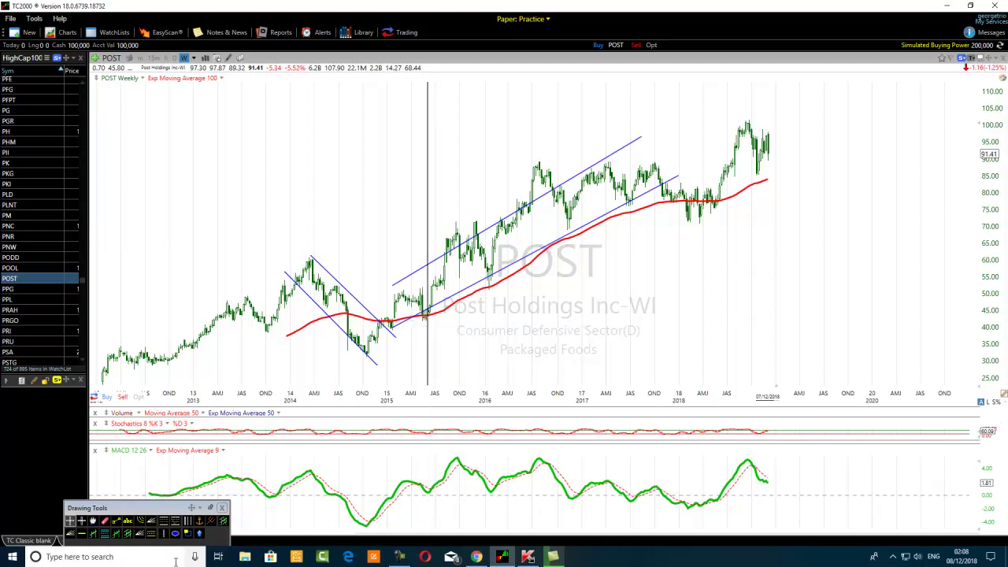
click(163, 533)
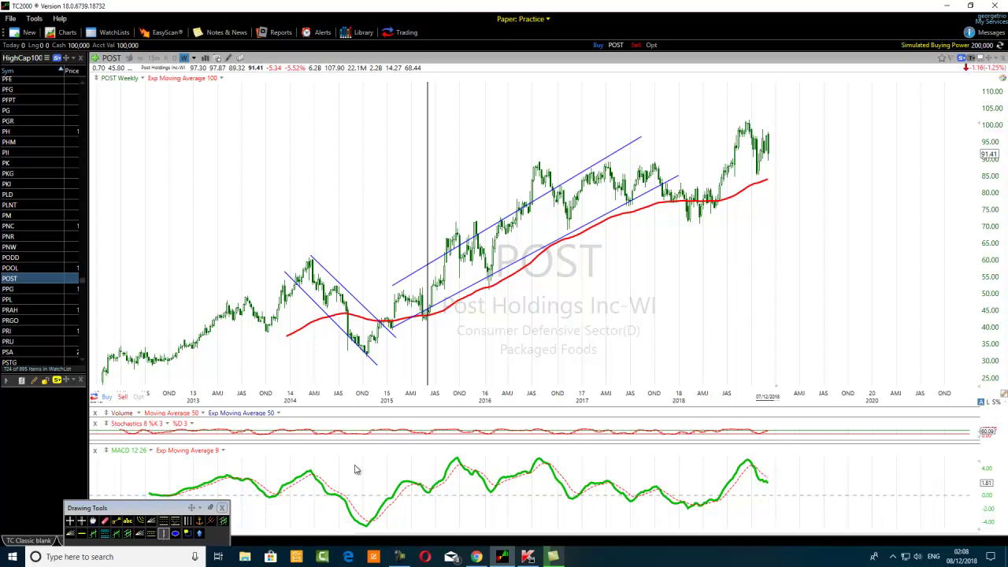
click(427, 482)
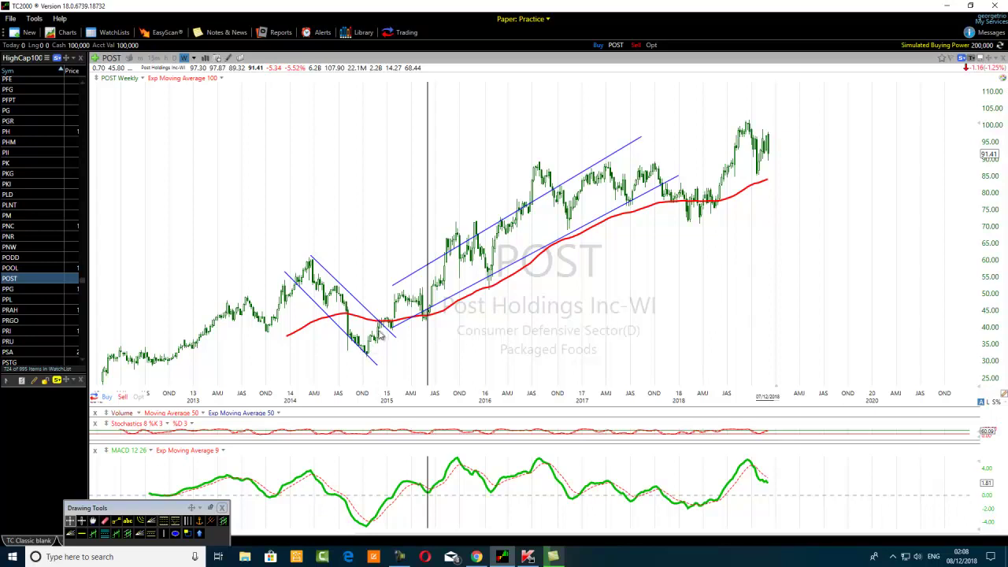
Step: Mark the mid-2015 pullback low at the moving average with a green ellipse
mouse_move(383, 329)
click(388, 330)
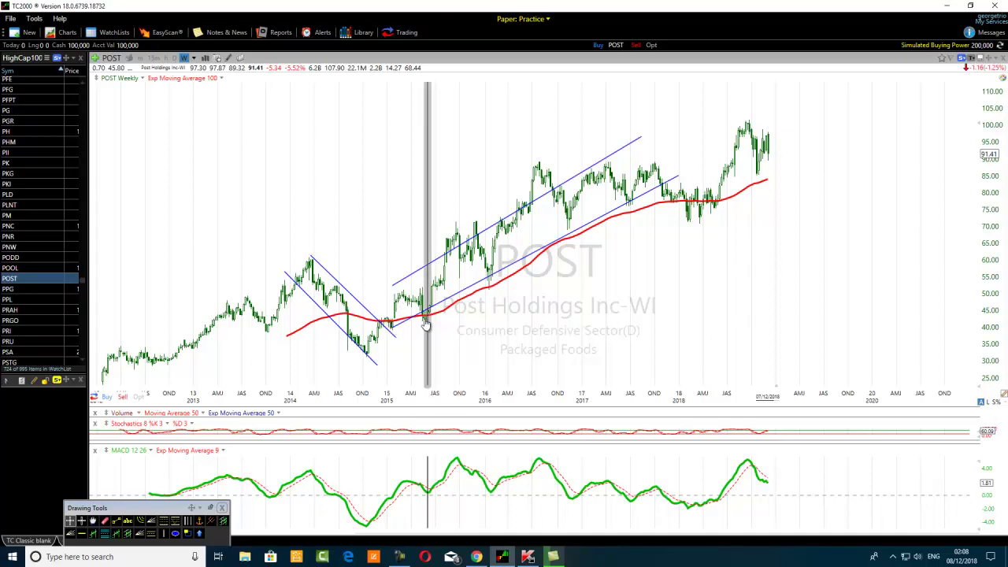
click(175, 534)
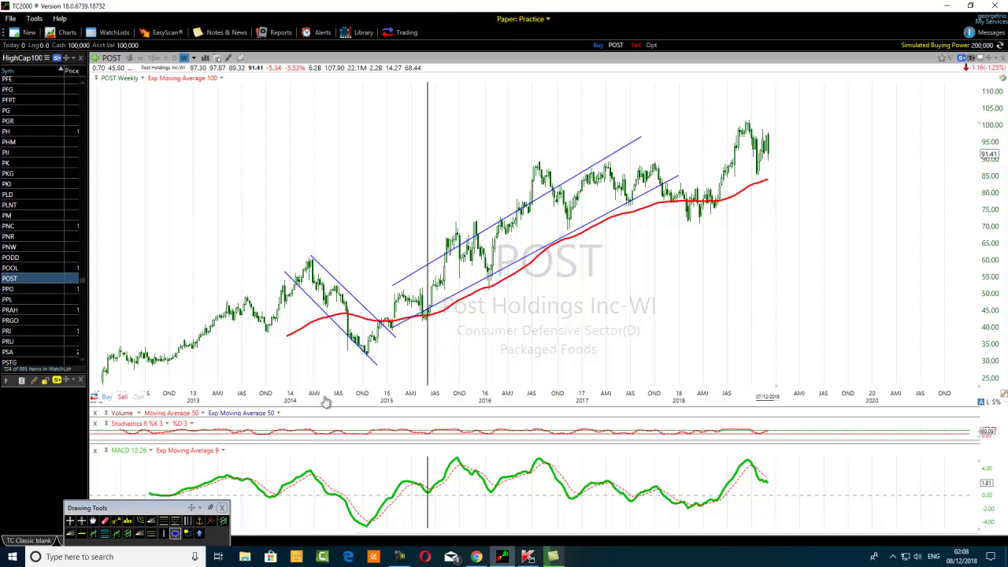
click(424, 323)
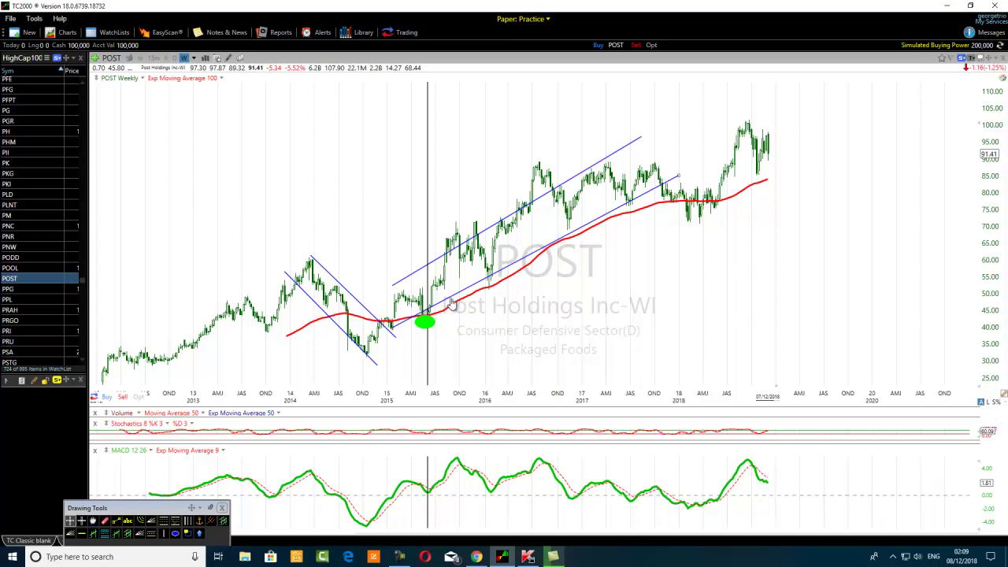
Step: Draw a falling trendline from the late-2017 high to just below the early-2018 low
mouse_move(451, 303)
click(115, 521)
mouse_move(659, 163)
mouse_down()
mouse_move(709, 226)
mouse_move(698, 230)
mouse_up()
Step: Draw a short rising trendline from the early-2018 low and mark the rebound high with a small green ellipse
click(116, 522)
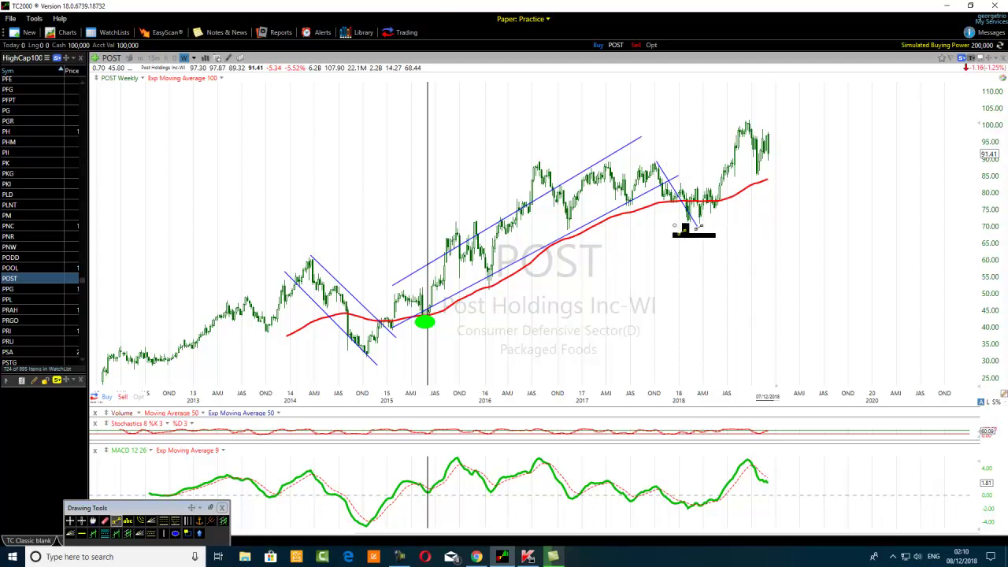
key(Escape)
click(175, 533)
right_click(696, 184)
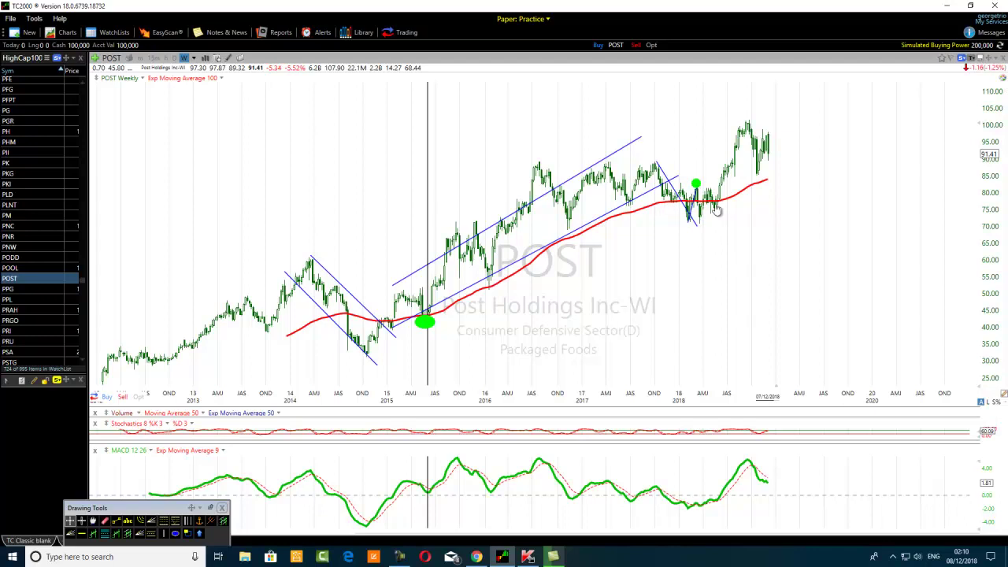
click(688, 212)
Step: Shift the mid-2015 ellipse slightly lower and mark the early-2016 and late-2016 pullback lows near the moving average with green ellipses
mouse_move(425, 326)
drag(425, 326, 417, 332)
mouse_move(425, 321)
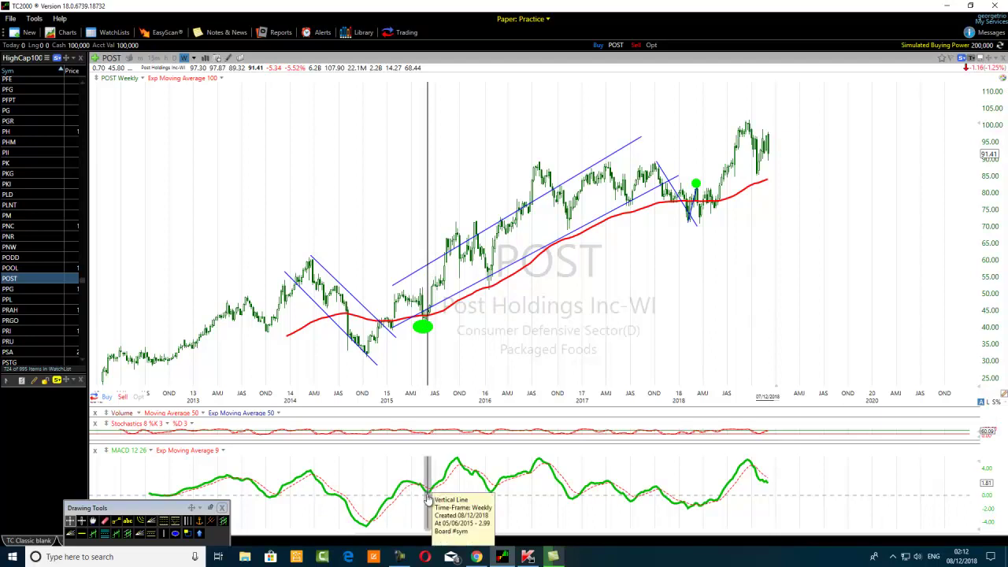
drag(482, 277, 495, 287)
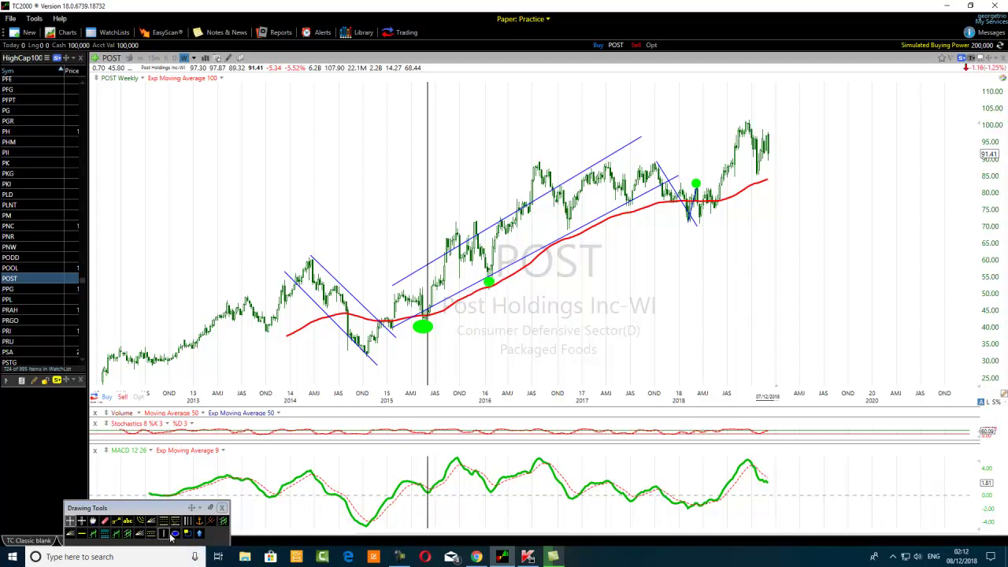
drag(579, 241, 563, 232)
click(489, 282)
key(Delete)
Step: Draw falling trendlines over the late-2015 to early-2016 pullback and the mid-to-late-2016 pullback
click(117, 521)
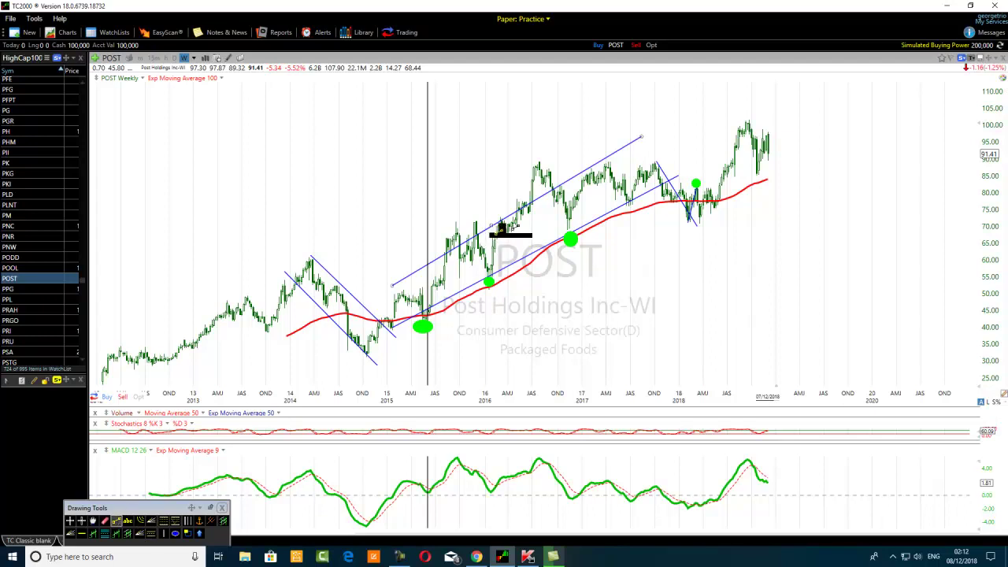
drag(517, 222, 493, 277)
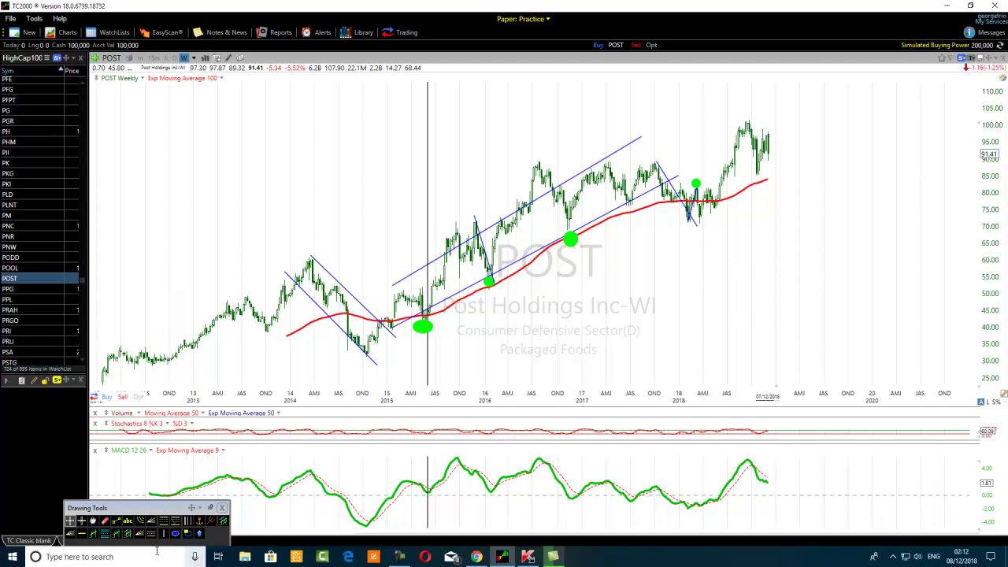
click(120, 522)
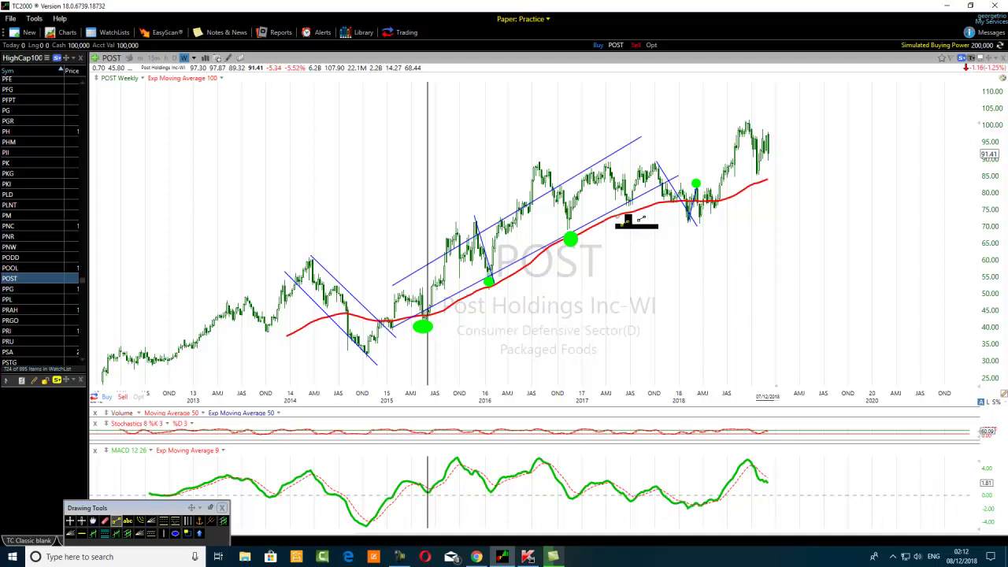
click(595, 221)
key(Escape)
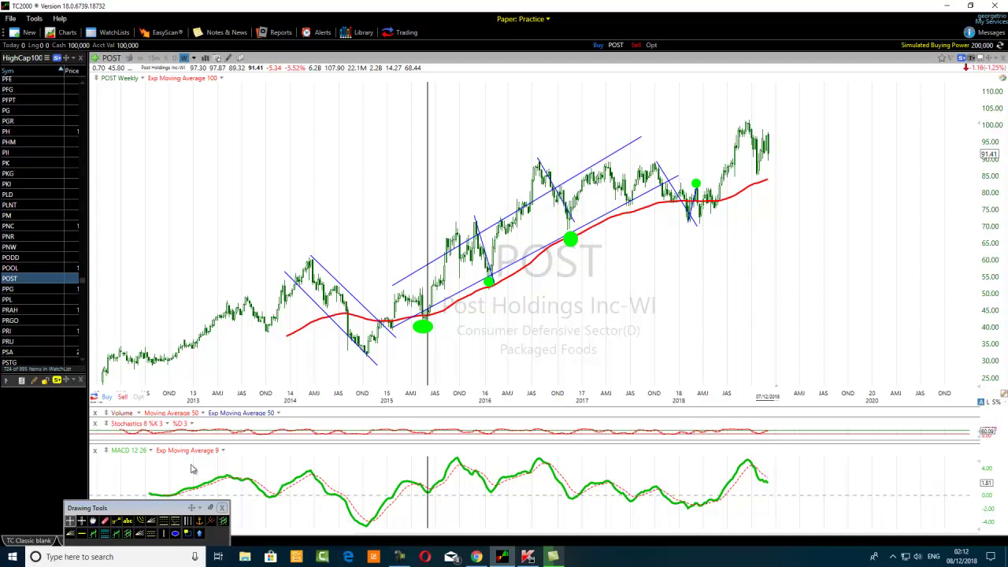
Step: Draw falling trendlines over the mid-2017 pullback and the decline from the late-2017 high into early 2018
click(117, 521)
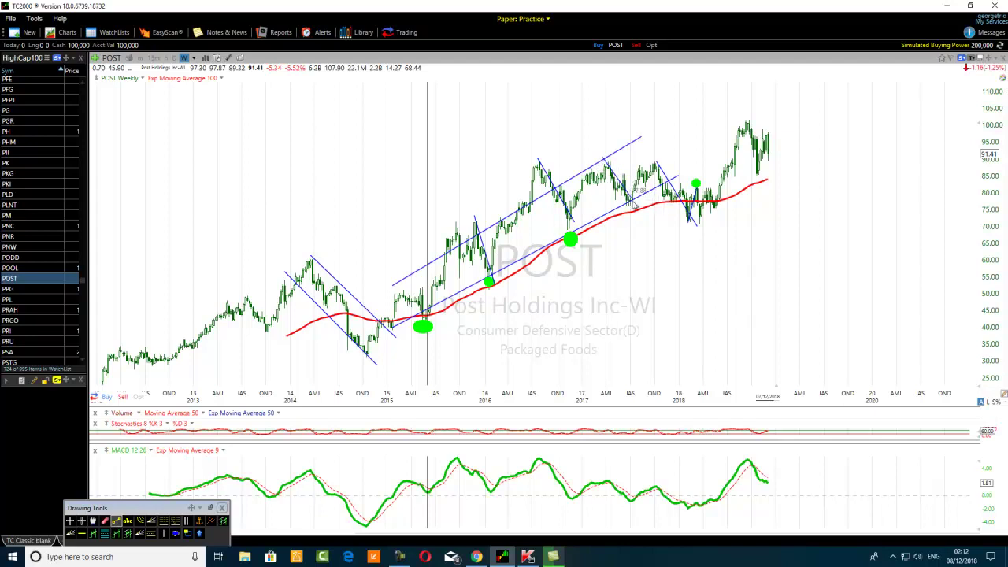
key(Escape)
click(115, 521)
drag(661, 183, 698, 226)
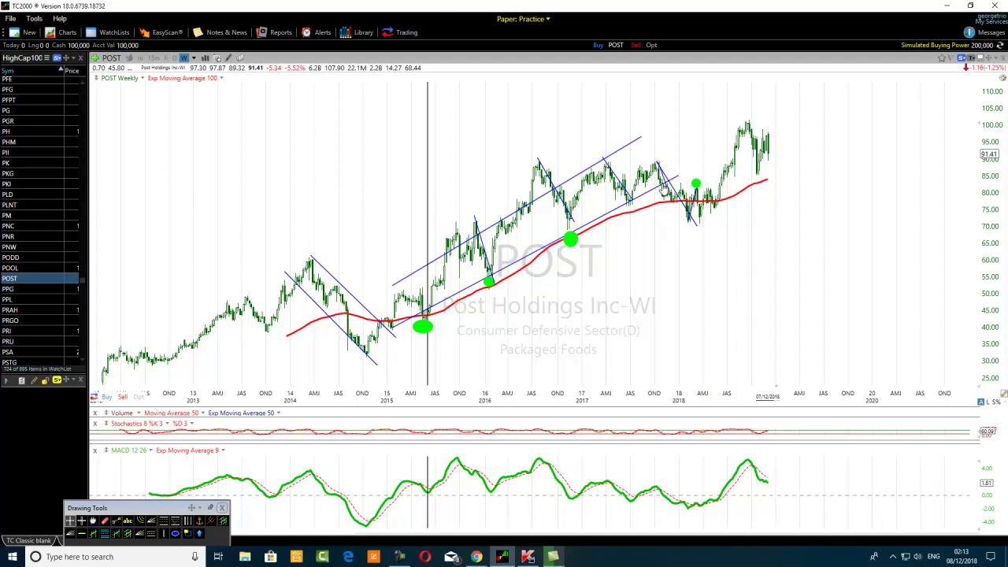
mouse_move(691, 219)
Step: Open the weekly PRI chart and draw two roughly parallel falling trendlines above and below the 2015 decline
click(9, 333)
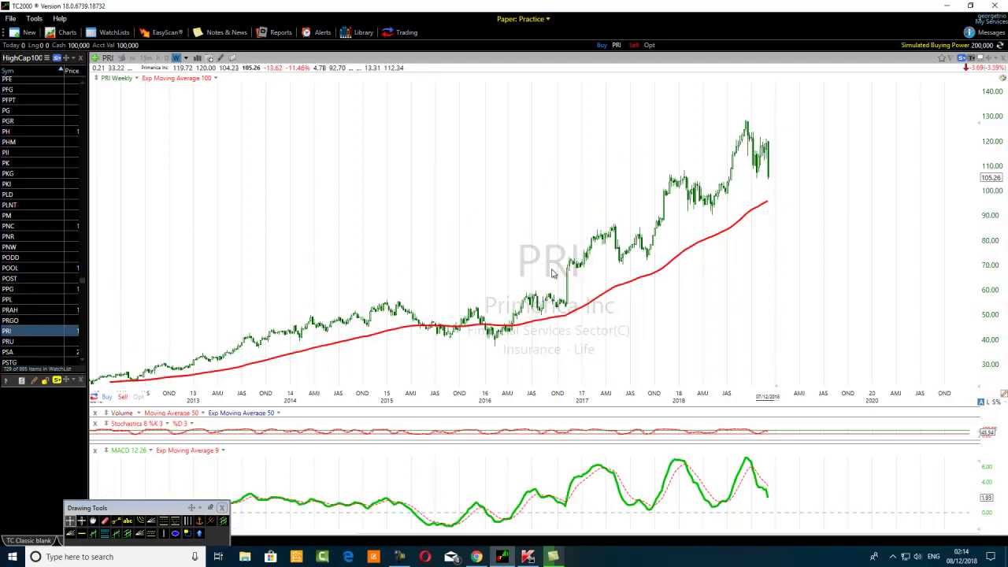
scroll(319, 337, down, 2)
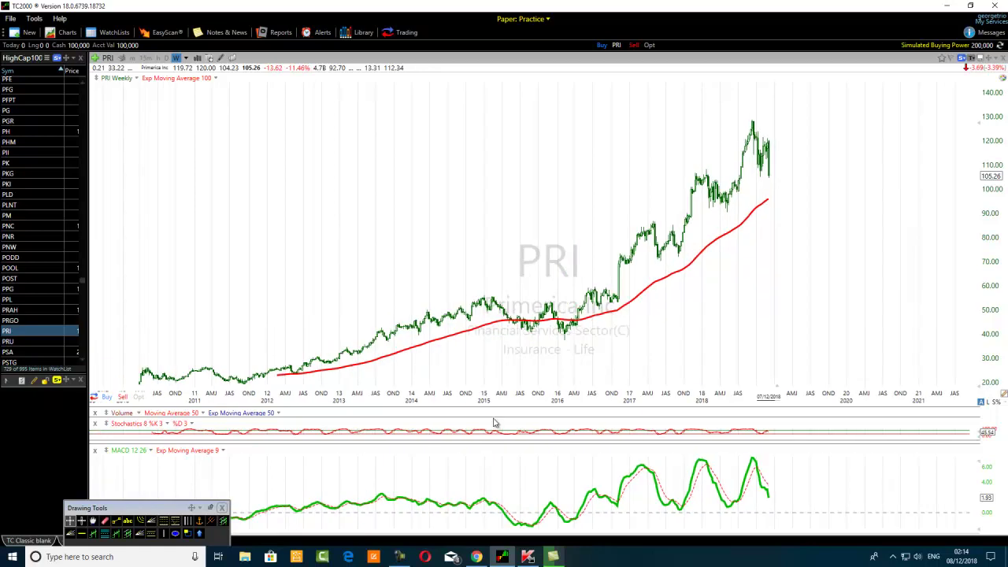
click(117, 521)
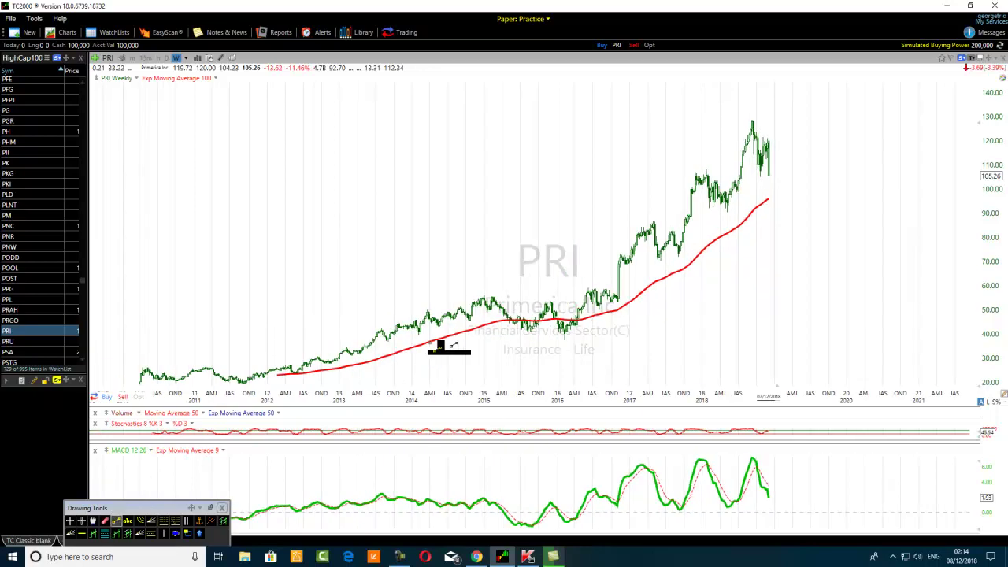
drag(490, 292, 566, 341)
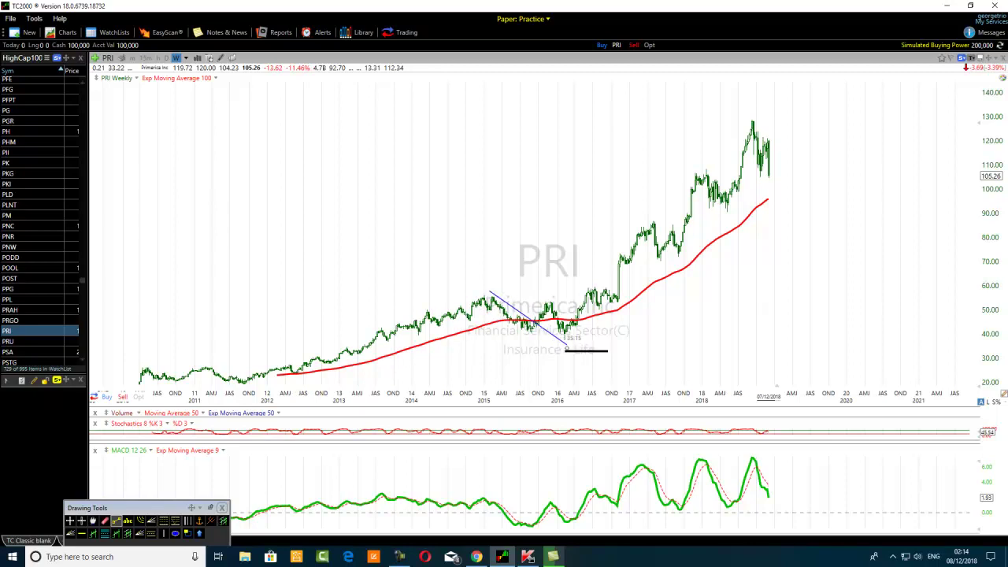
click(116, 520)
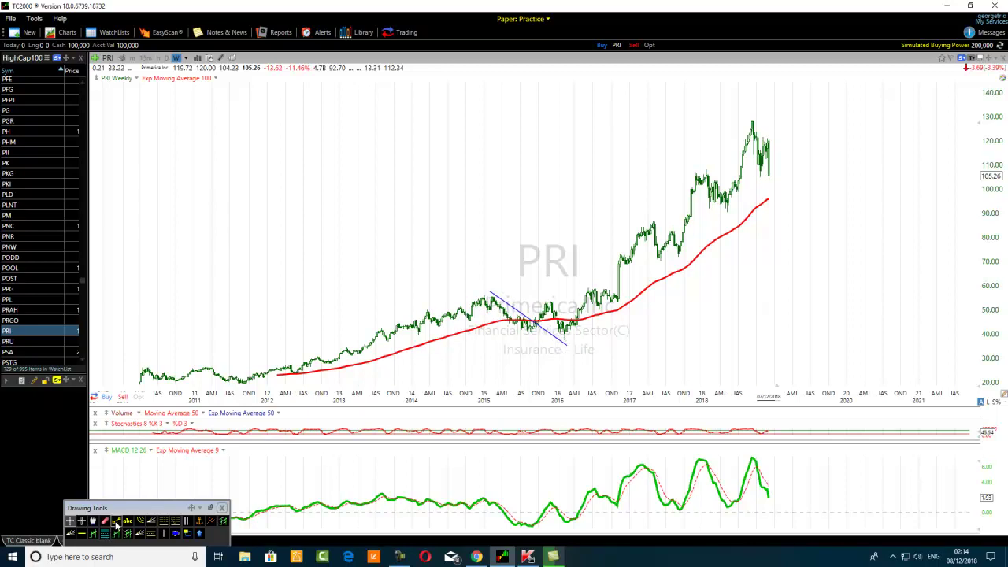
drag(476, 304, 539, 352)
Step: Mark the early-2016 and mid-2016 PRI lows with green ellipses and draw a steep falling trendline from the late-2015 high
click(175, 533)
drag(556, 329, 570, 342)
click(117, 521)
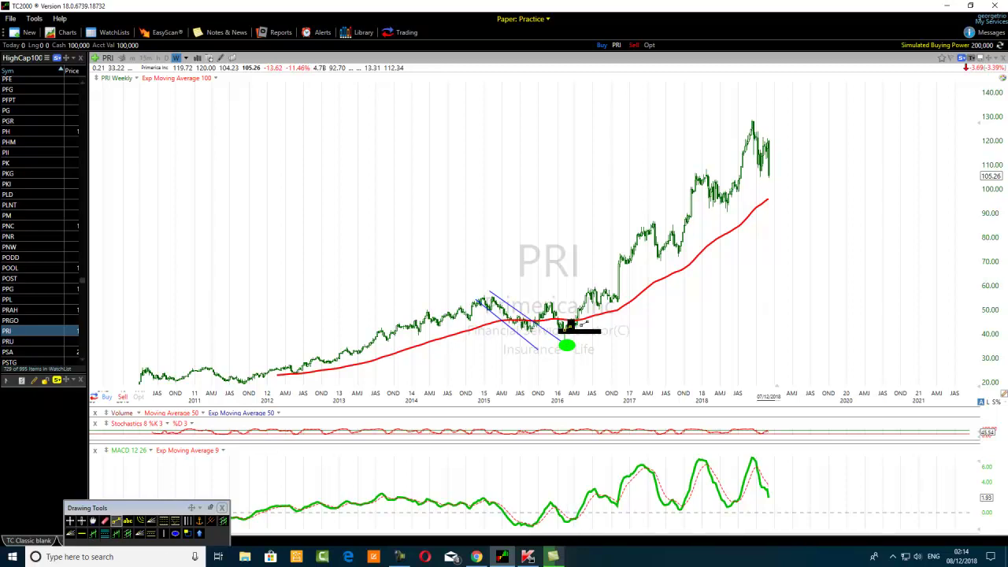
mouse_move(548, 292)
mouse_down()
mouse_move(572, 332)
mouse_move(567, 344)
mouse_up()
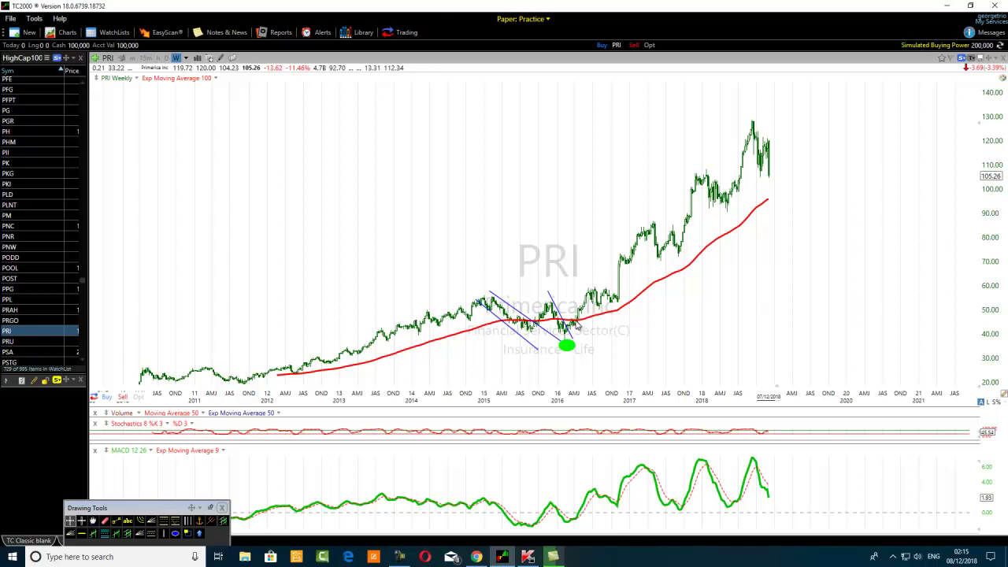
click(175, 533)
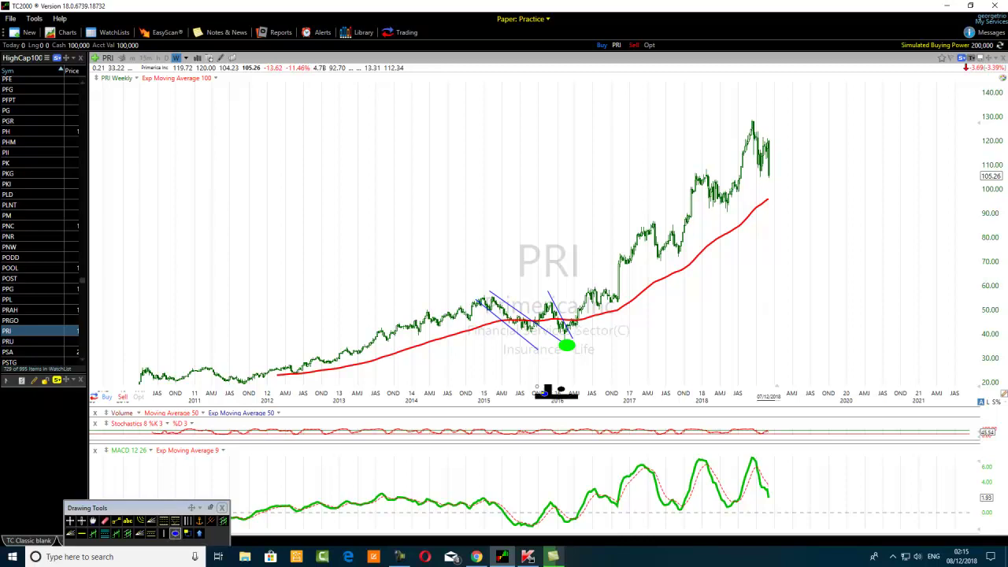
drag(590, 308, 604, 316)
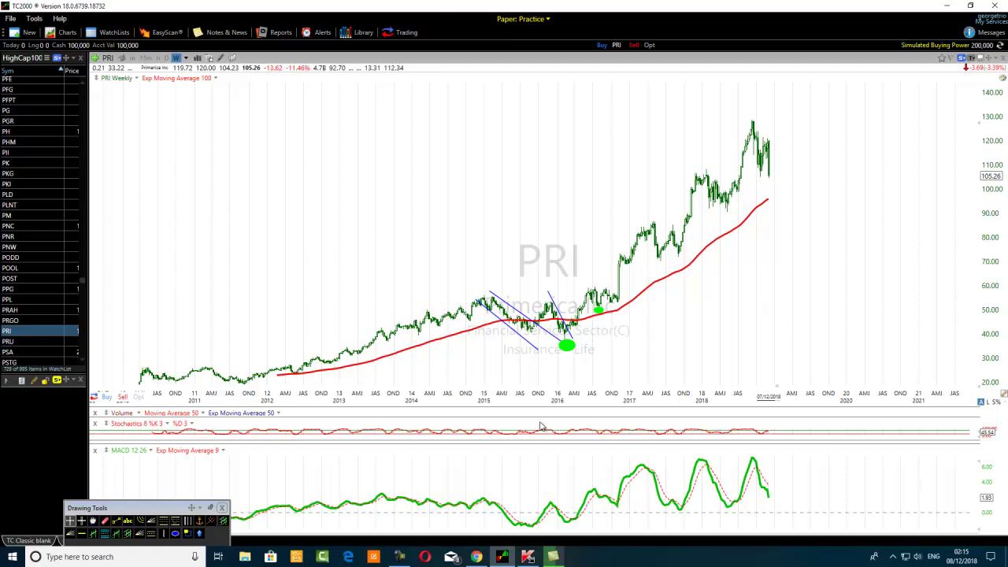
Step: Draw two roughly parallel rising trendlines below and above the PRI uptrend from late 2016 through 2018
click(104, 521)
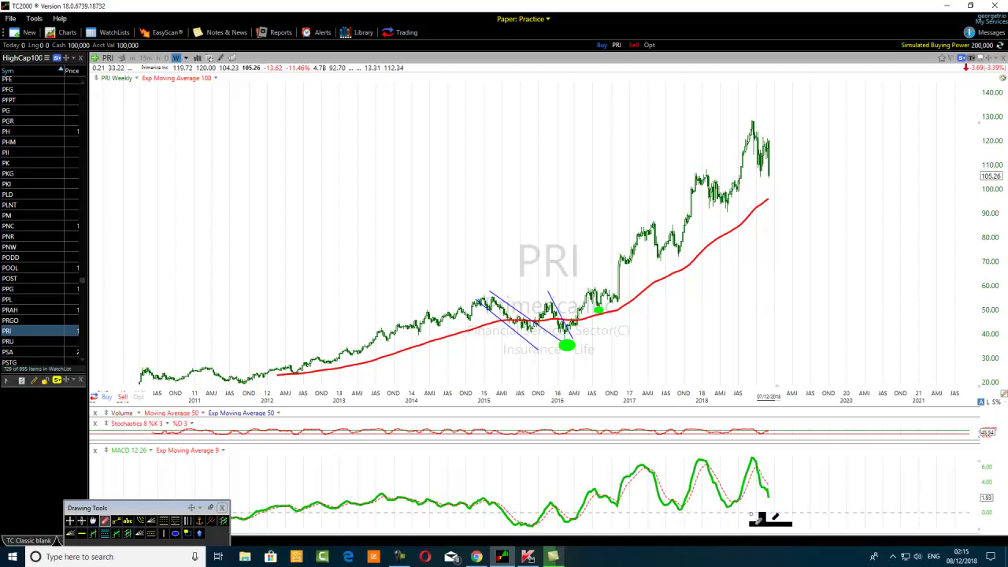
click(117, 521)
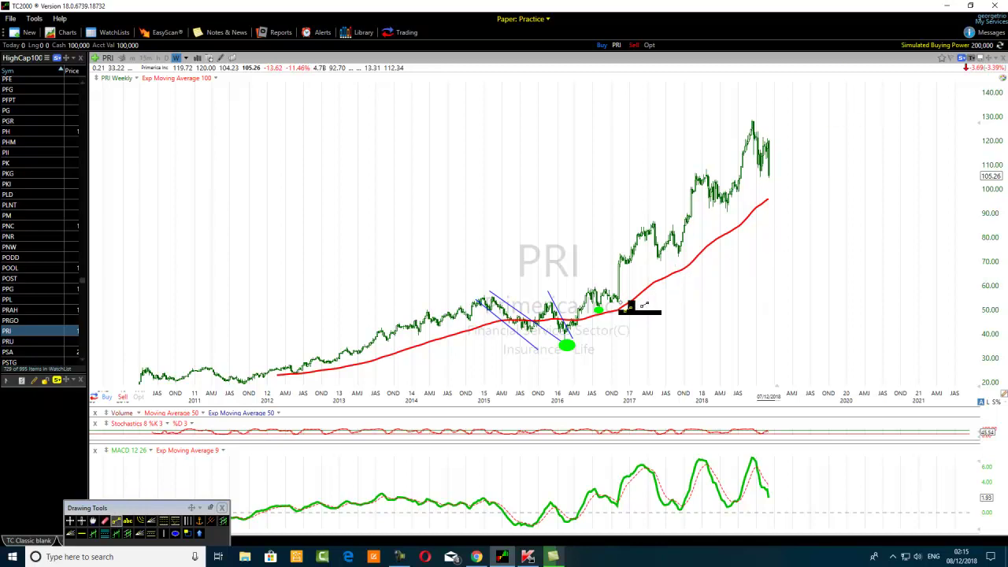
mouse_move(618, 301)
mouse_down()
mouse_move(804, 161)
mouse_move(809, 143)
mouse_up()
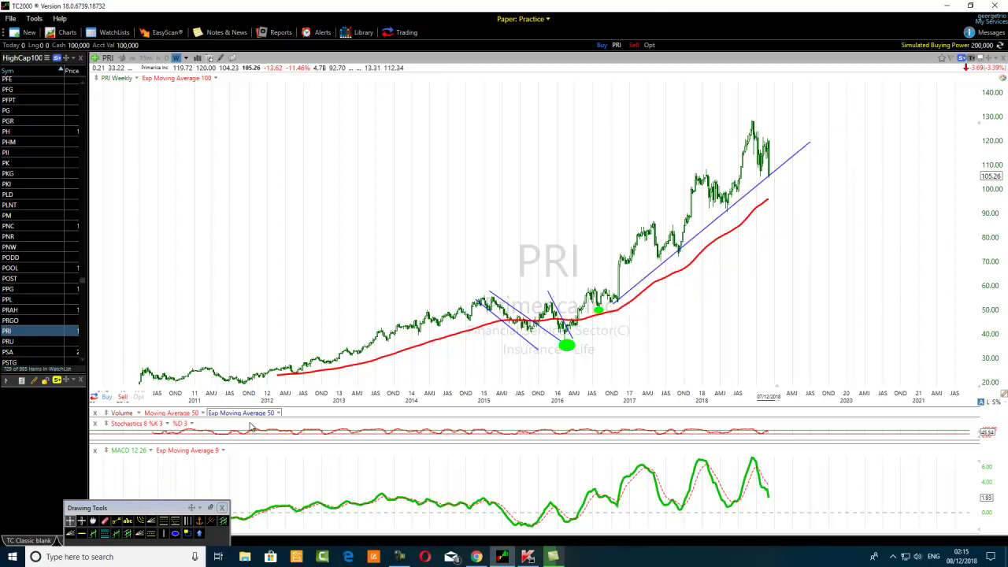
click(116, 521)
mouse_move(580, 295)
mouse_down()
mouse_move(664, 169)
mouse_move(782, 117)
mouse_up()
drag(581, 293, 571, 282)
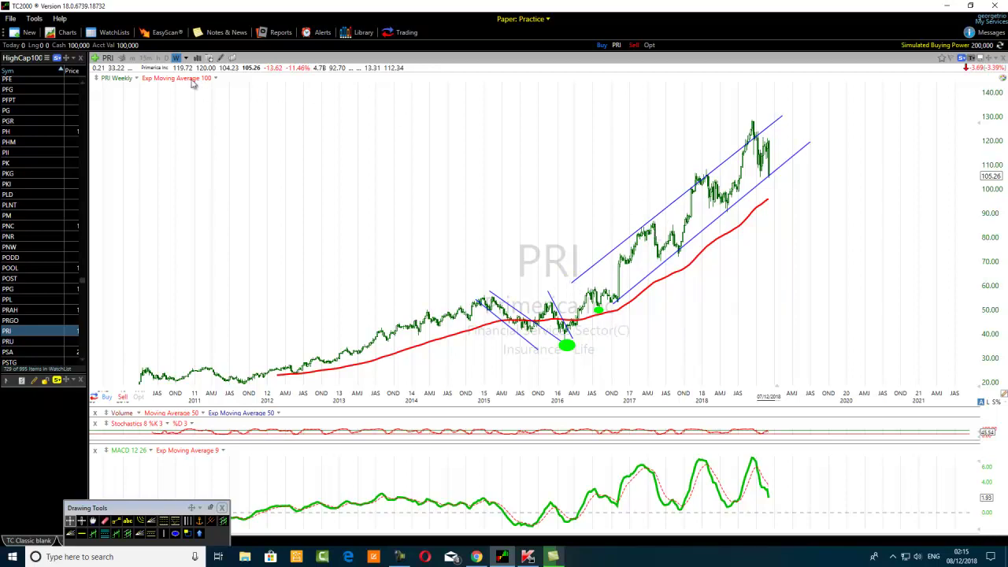
Step: Draw a steep falling trendline from the 2018 PRI peak down past the latest weekly low
scroll(624, 300, up, 2)
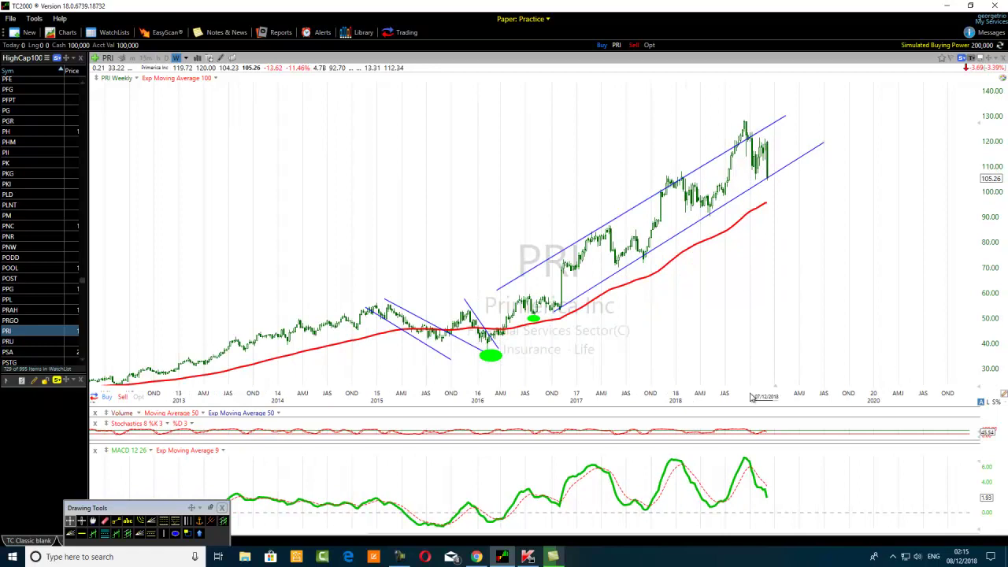
scroll(473, 236, down, 1)
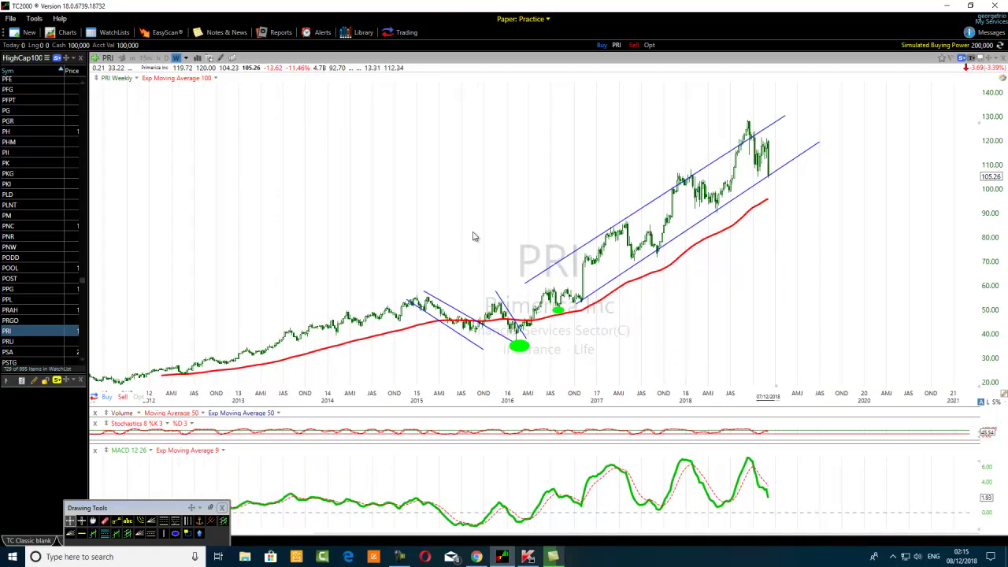
mouse_move(771, 182)
click(116, 521)
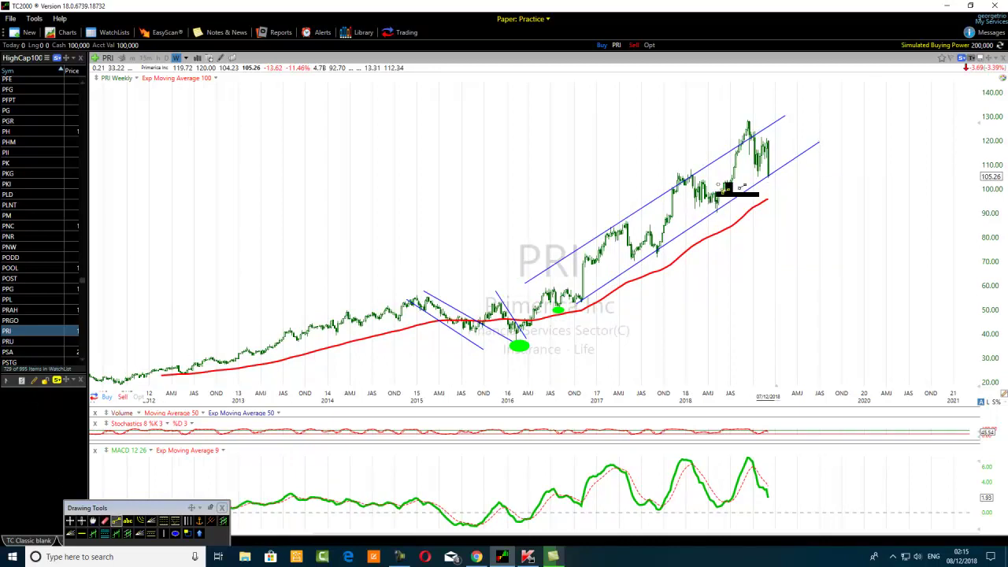
drag(748, 123, 784, 186)
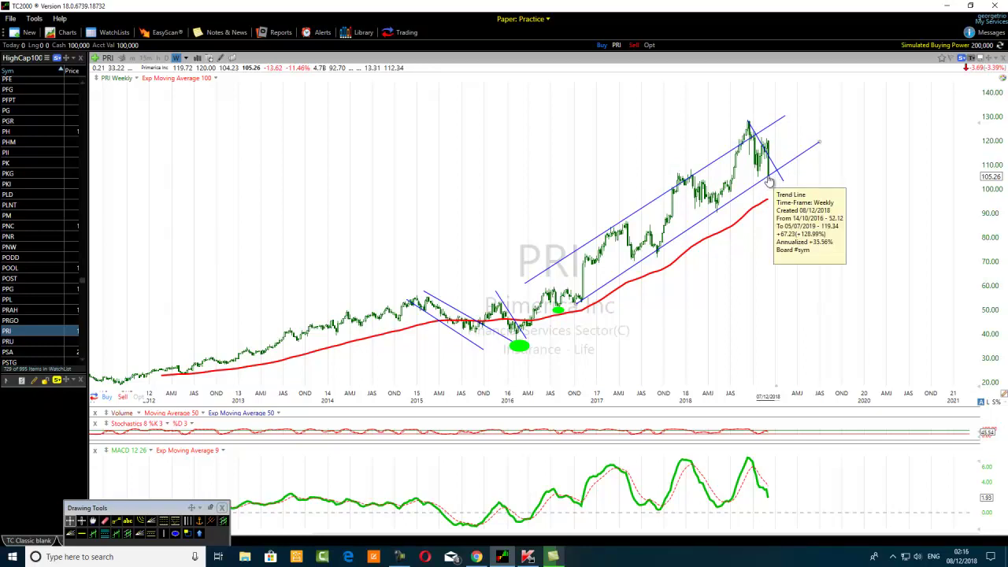
Step: Change PRI to the 2-hour timeframe and draw a steep falling trendline over the early-December 2018 drop to the lower channel line
click(187, 61)
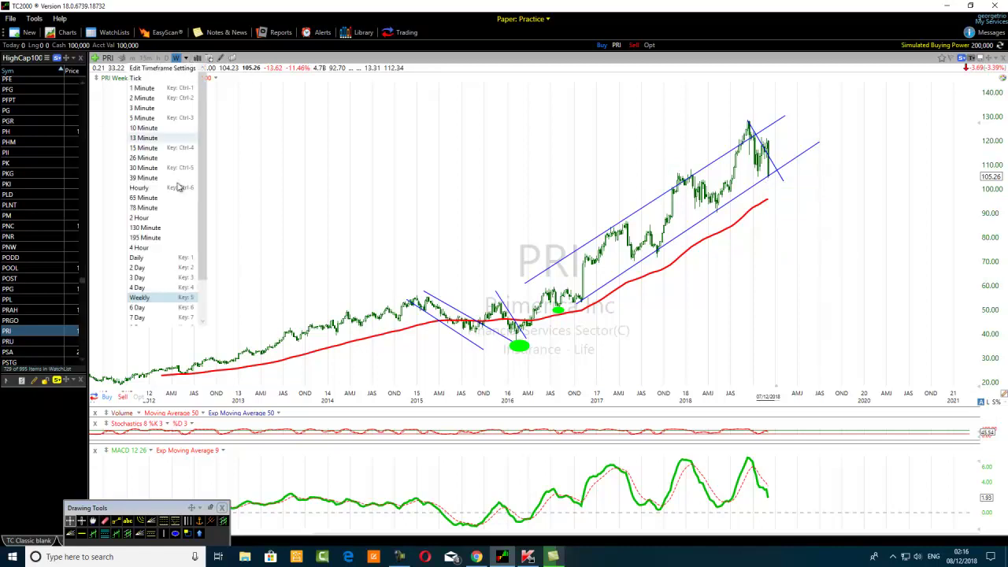
click(145, 227)
scroll(319, 315, up, 2)
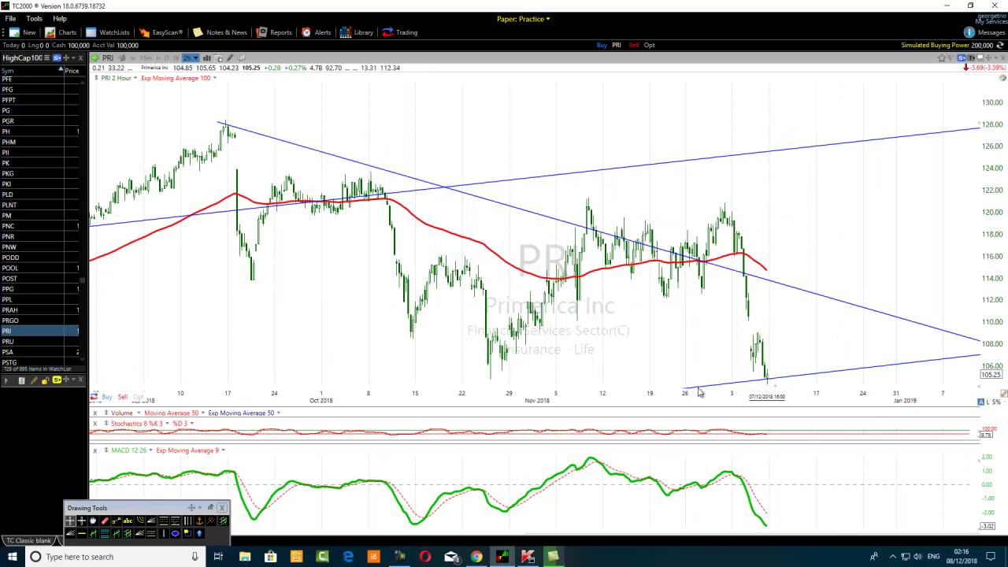
scroll(567, 361, down, 2)
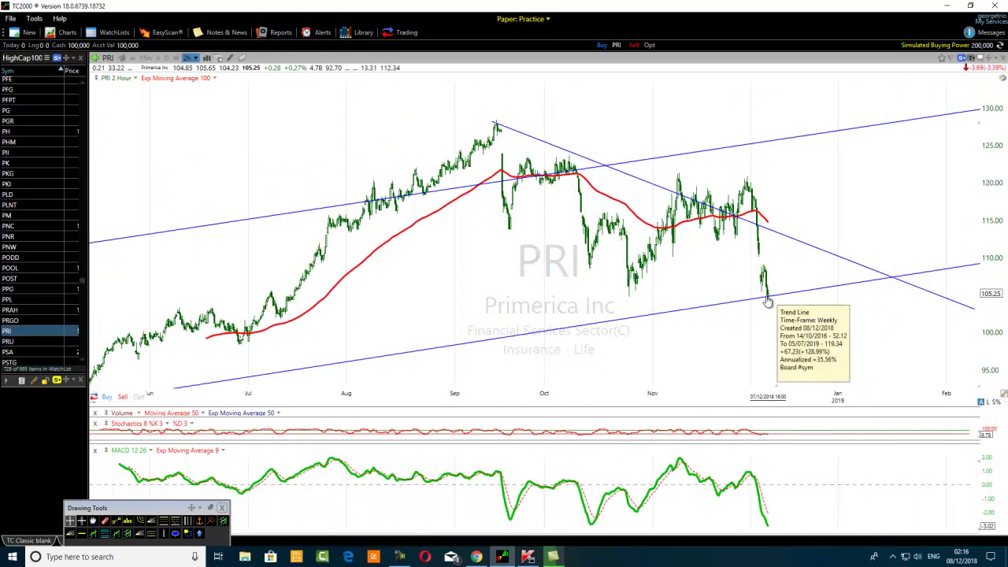
scroll(816, 366, up, 3)
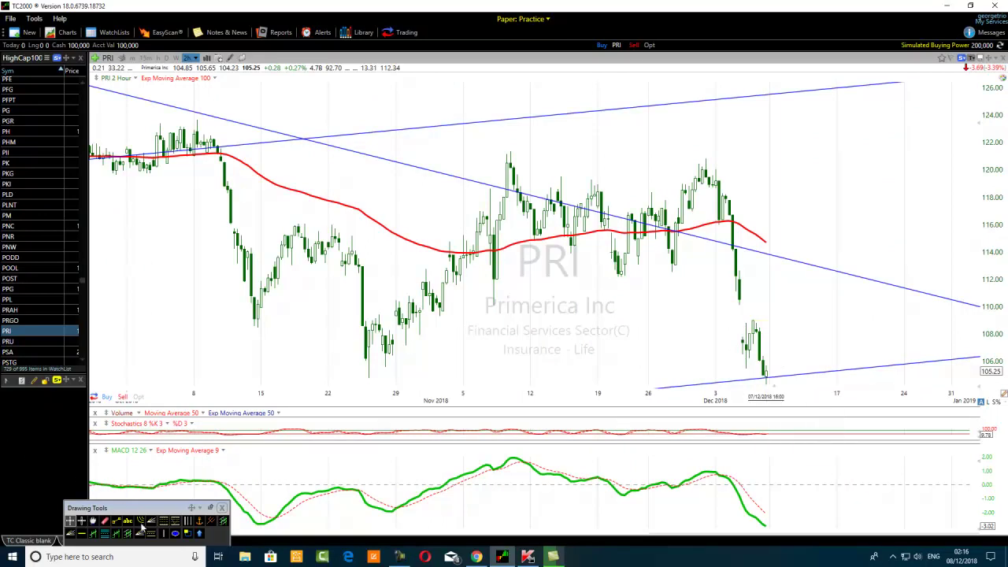
click(118, 521)
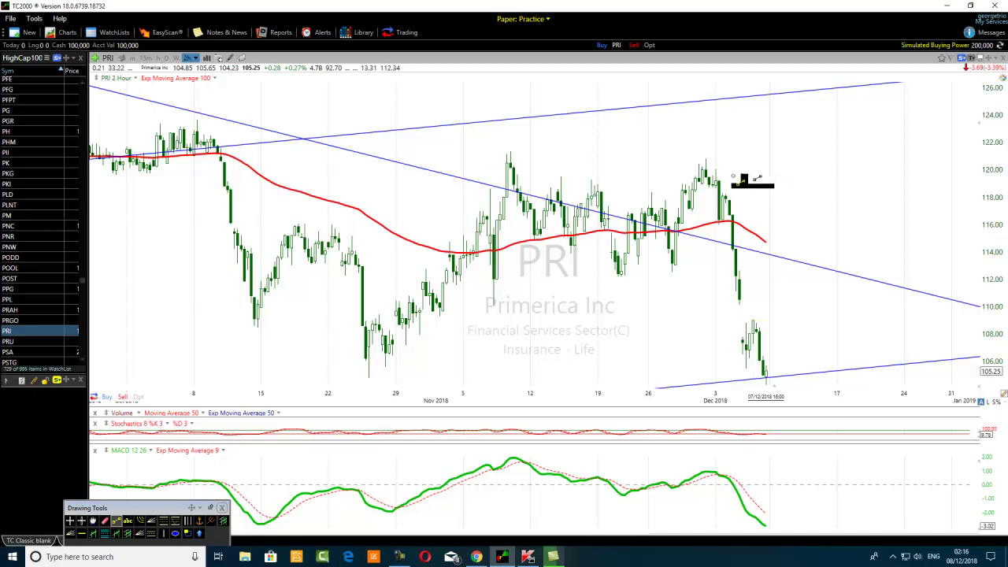
mouse_move(740, 227)
mouse_down()
mouse_move(769, 341)
mouse_move(769, 389)
mouse_move(766, 378)
mouse_up()
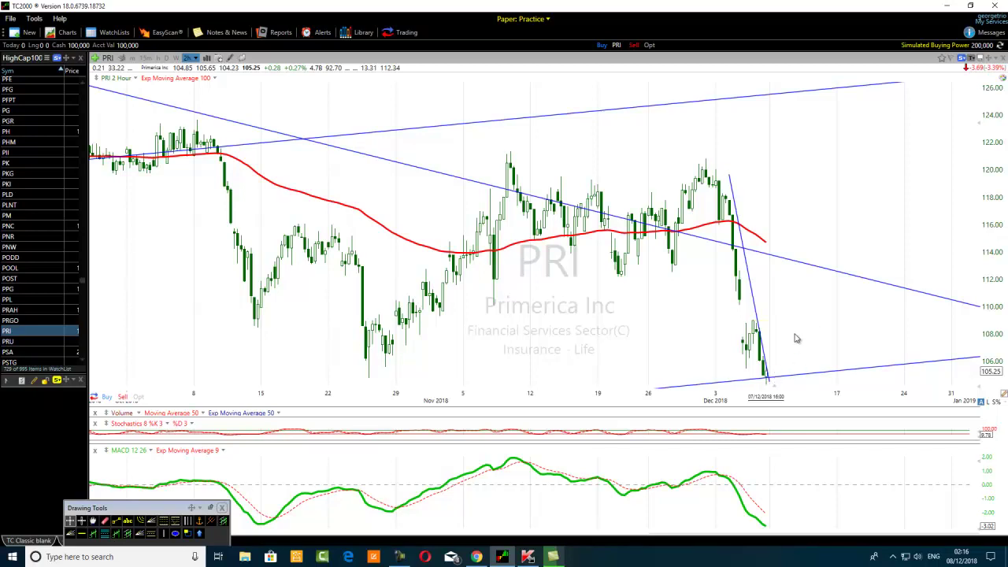
click(771, 376)
Step: Change PRI to the 15-minute timeframe and mark the December 6 and December 7 lows with green ellipses
click(146, 57)
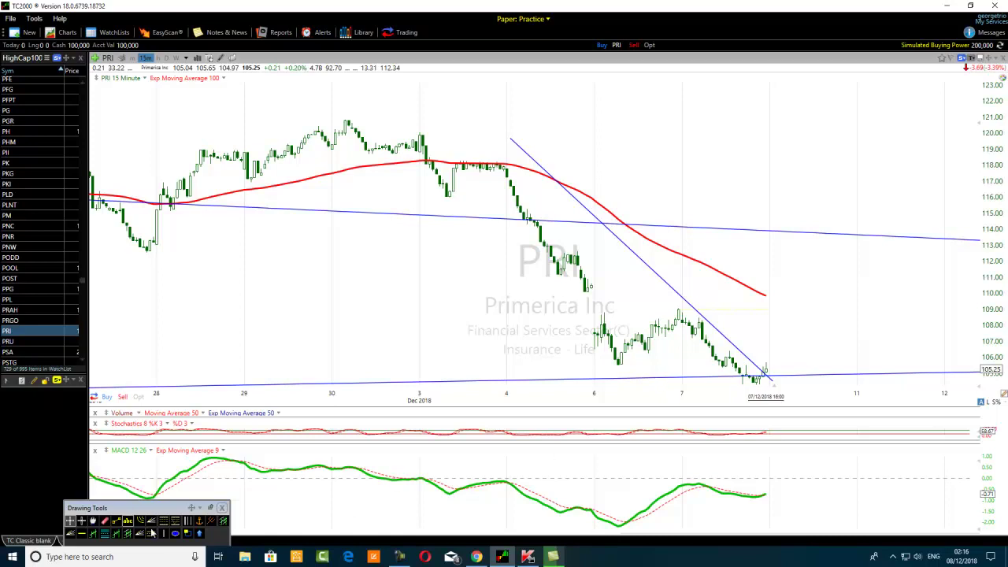
click(176, 534)
drag(624, 359, 594, 380)
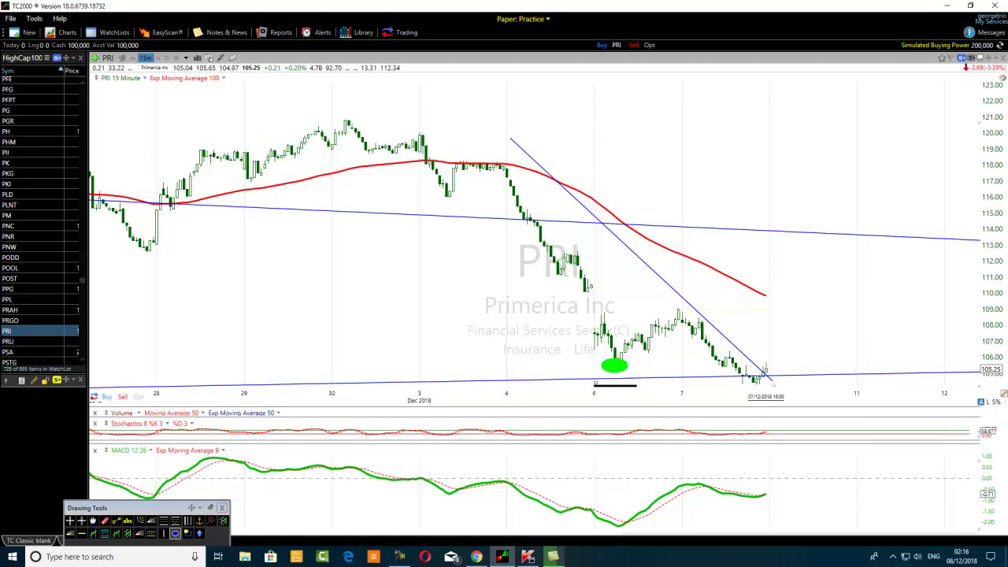
click(177, 534)
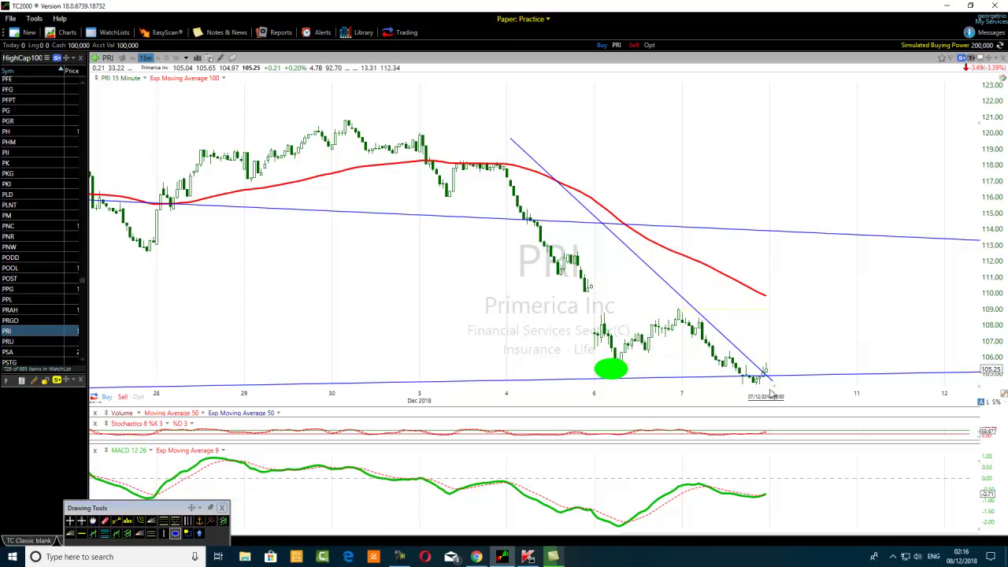
drag(768, 376, 734, 384)
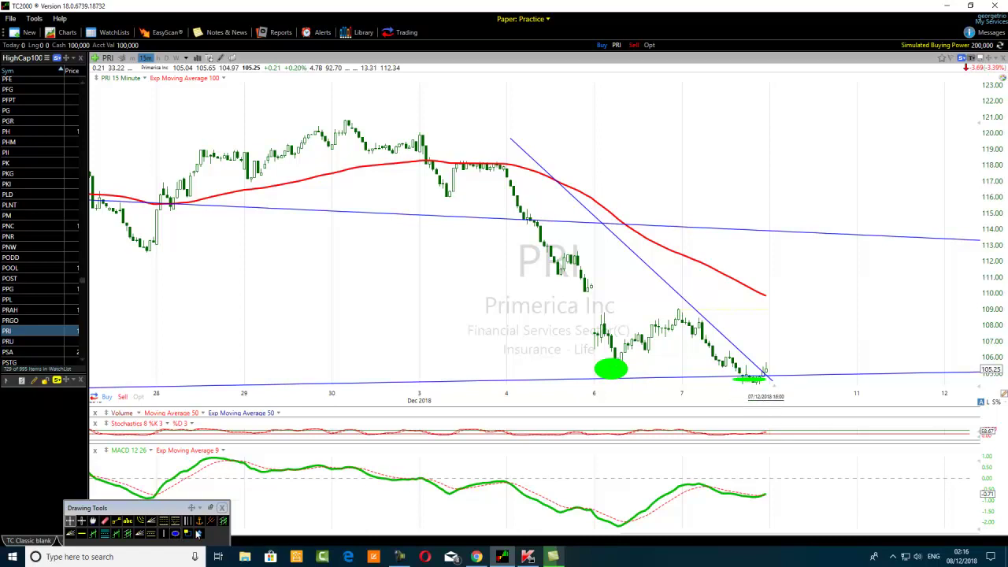
Step: Sketch a projected up-down-up path with trendlines after the December 7 low, marking the projected pullback low with a green ellipse
click(117, 521)
drag(762, 372, 816, 326)
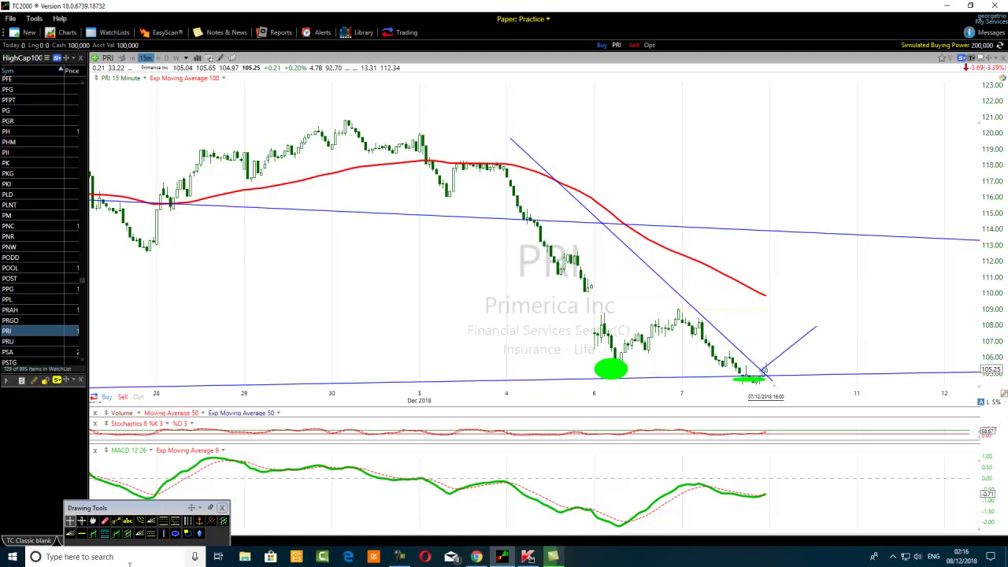
click(117, 522)
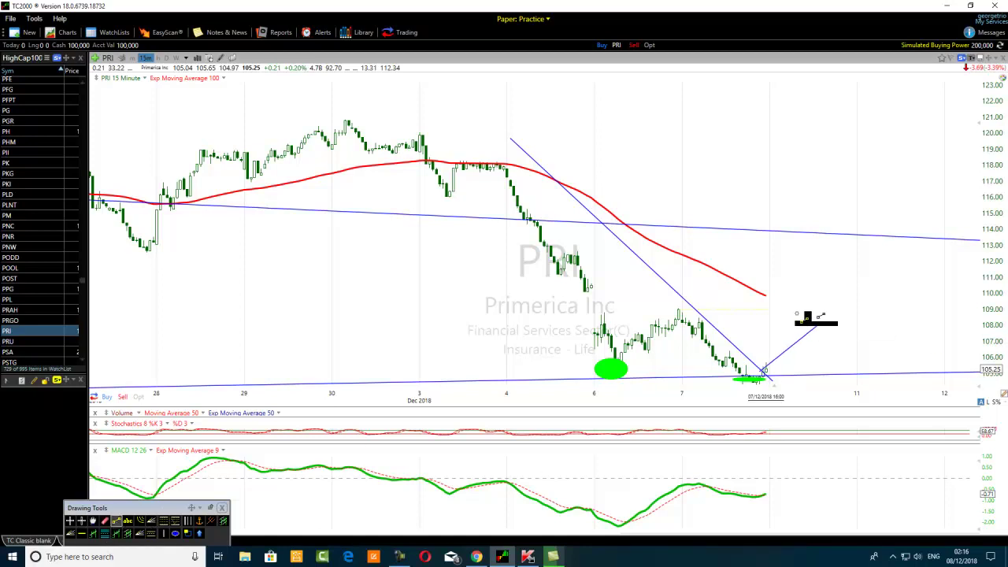
drag(816, 324, 866, 374)
click(175, 534)
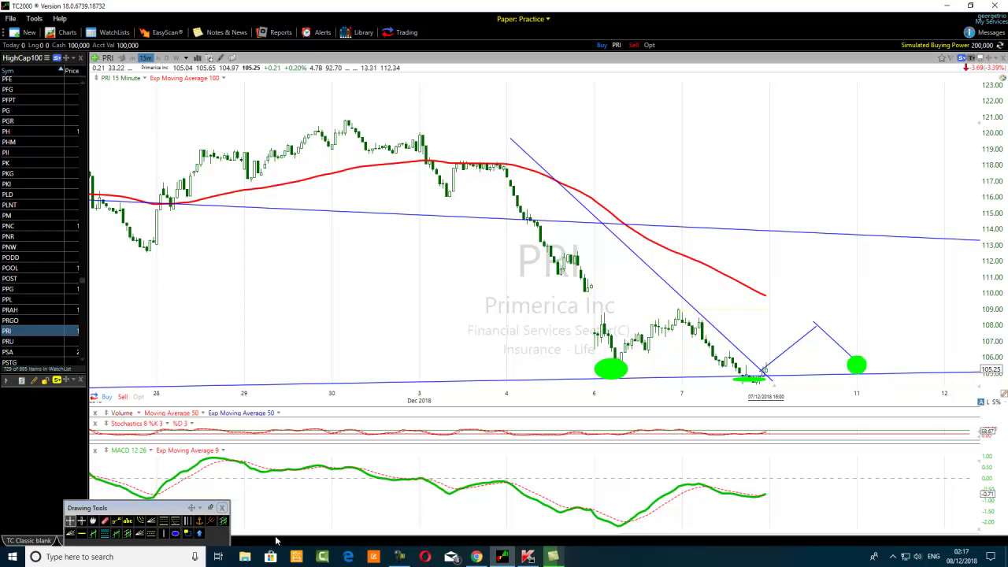
click(116, 520)
mouse_move(857, 349)
mouse_down()
mouse_move(900, 349)
mouse_move(964, 280)
mouse_up()
Step: Return to the weekly timeframe, open PRU and draw three roughly parallel falling trendlines over the late-2014 to mid-2016 decline
click(175, 59)
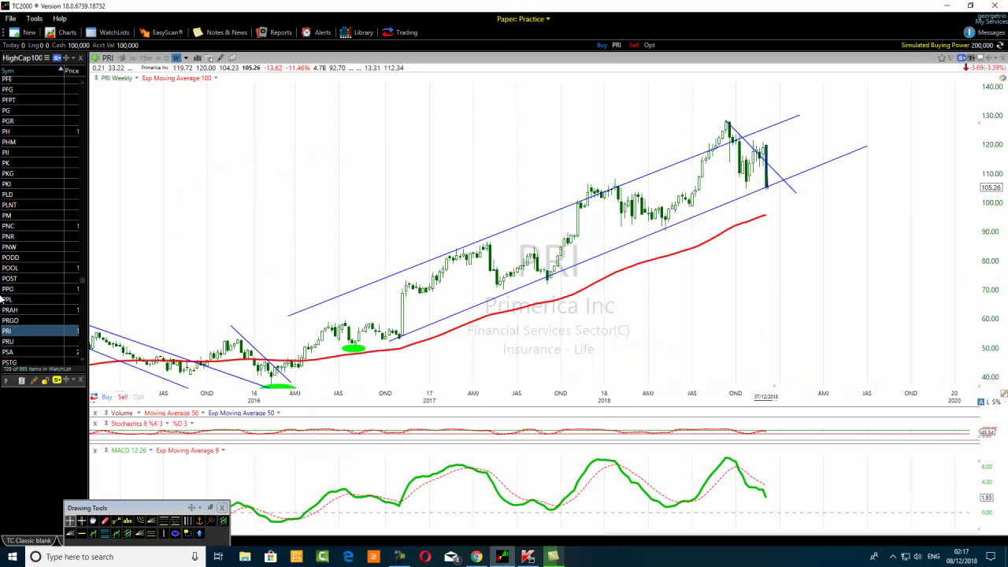
click(40, 341)
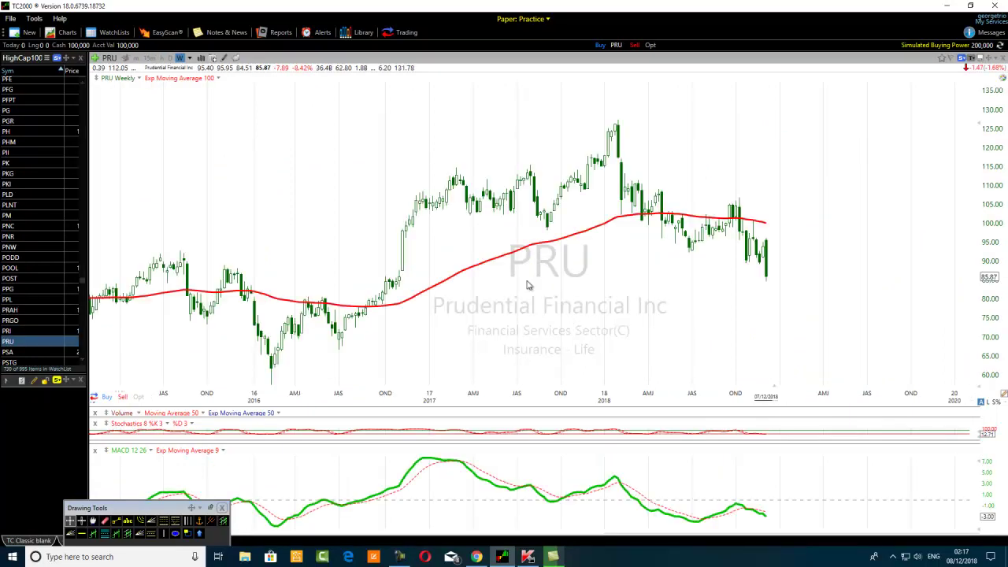
scroll(426, 277, down, 4)
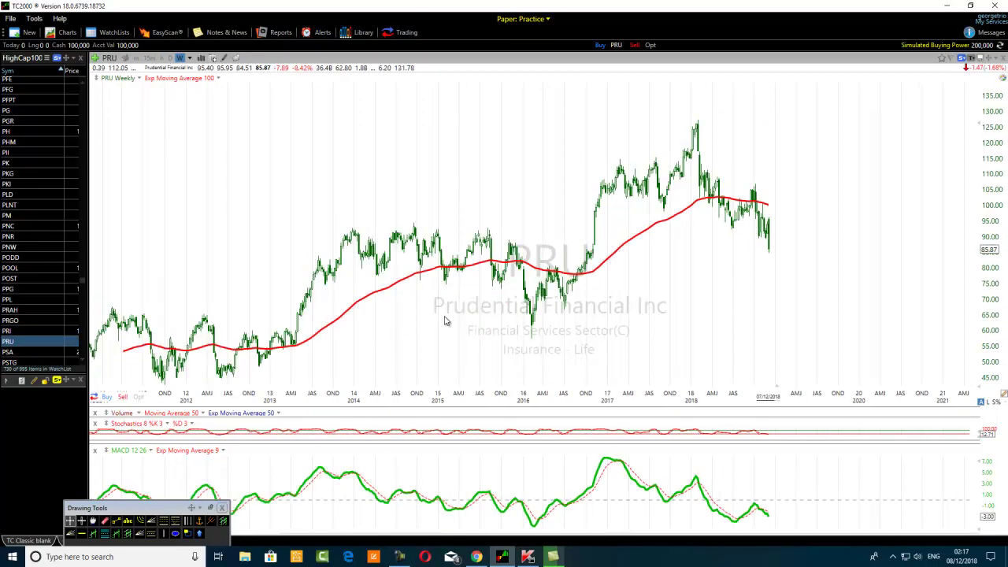
click(116, 521)
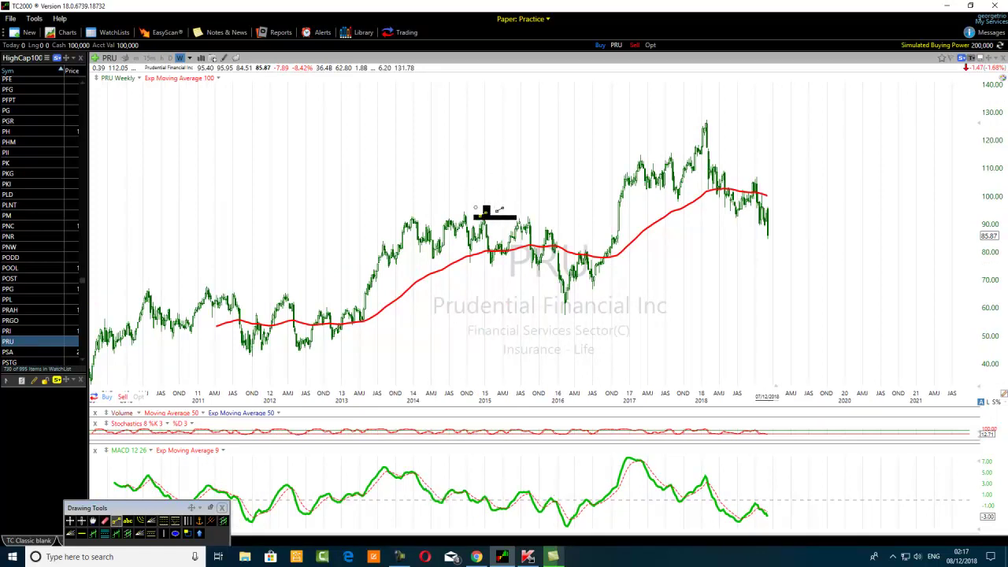
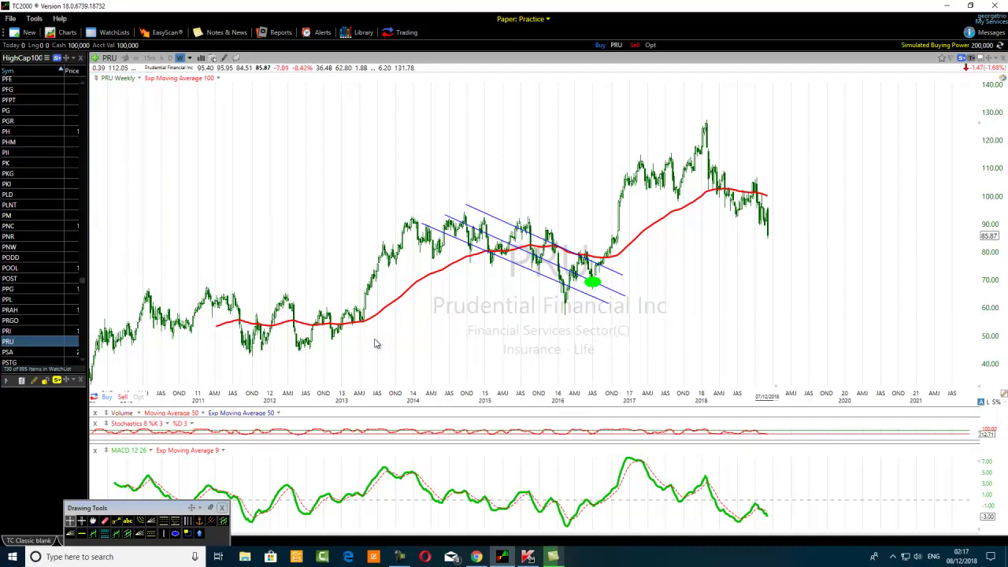
Step: Mark the late-2015 and early-2016 PRU lows with green ellipses and check the MACD values at the mid-2016 low
click(175, 535)
mouse_move(571, 305)
mouse_down()
mouse_move(604, 315)
mouse_move(549, 331)
mouse_up()
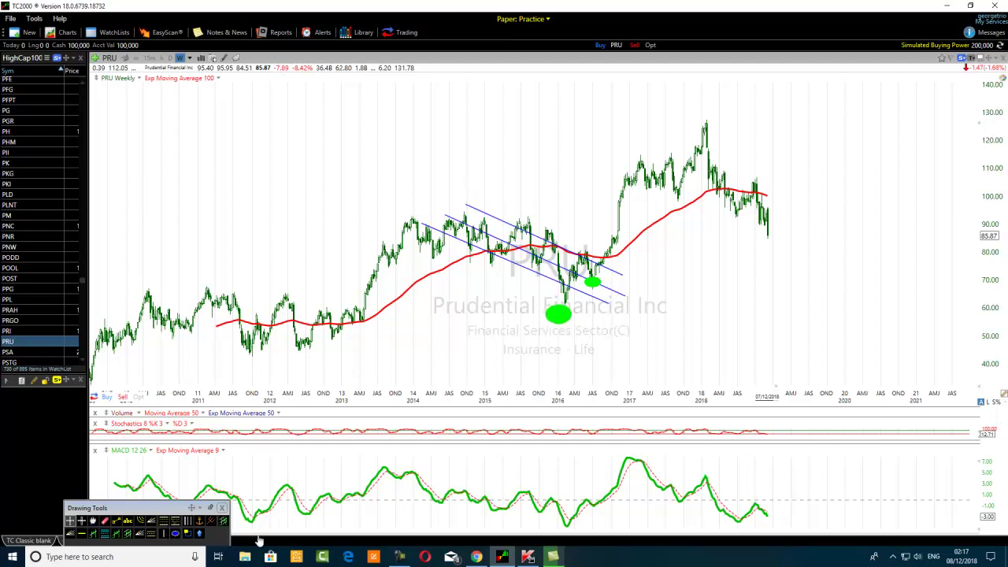
click(174, 535)
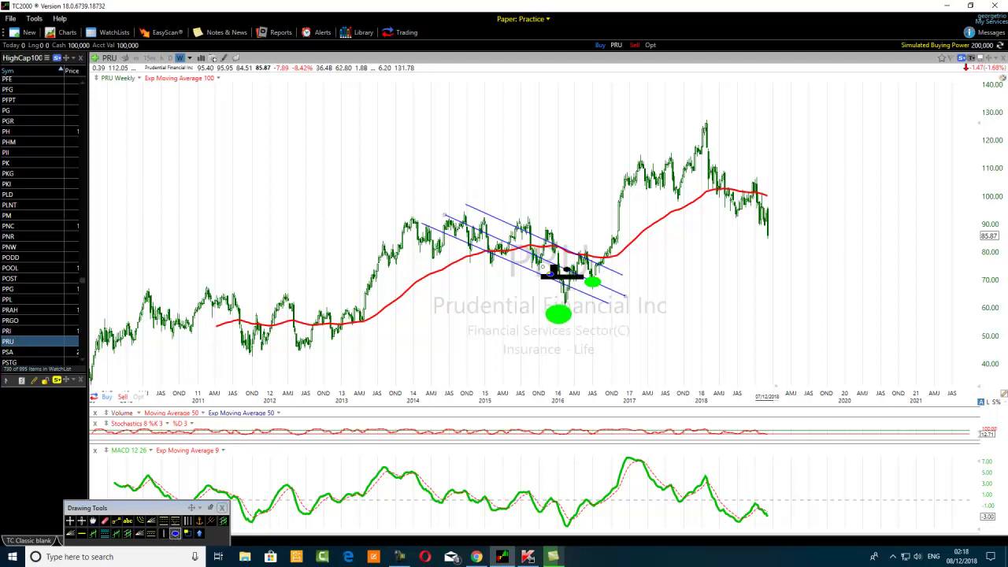
drag(559, 272, 527, 293)
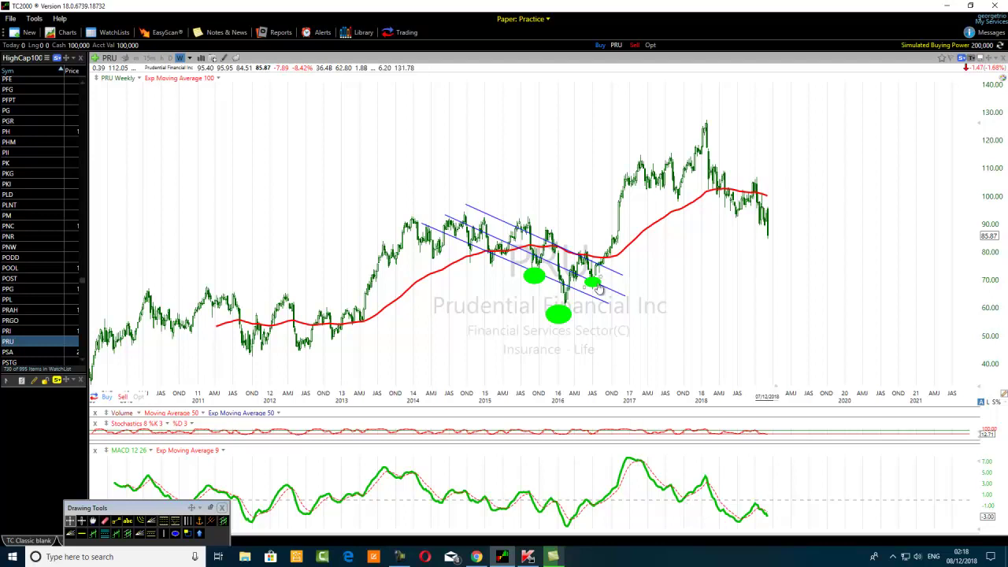
mouse_move(595, 287)
click(601, 504)
click(598, 506)
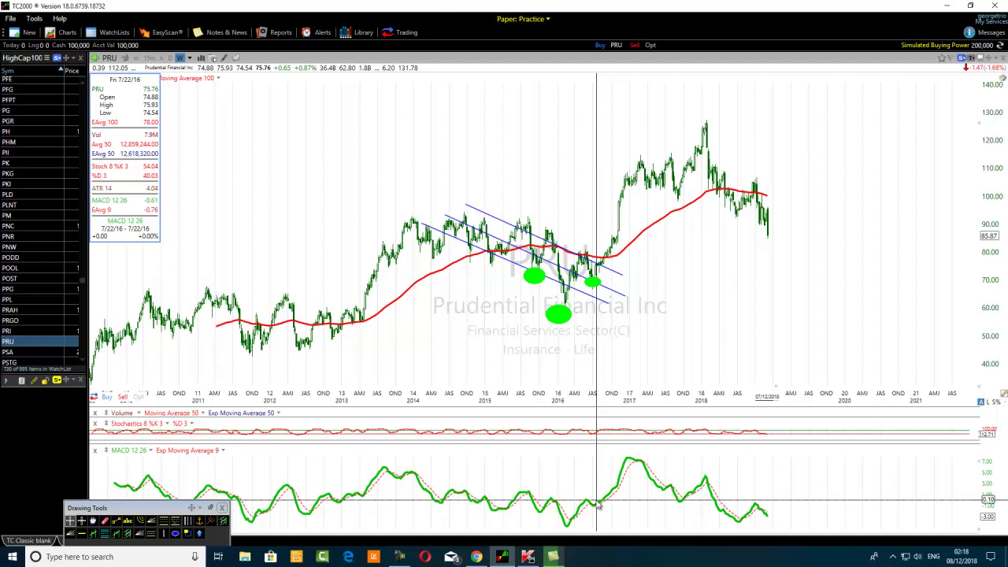
click(598, 506)
Step: Mark the early-2018 PRU peak, the 2017 highs and the late-2018 high with green ellipses
click(175, 535)
click(706, 119)
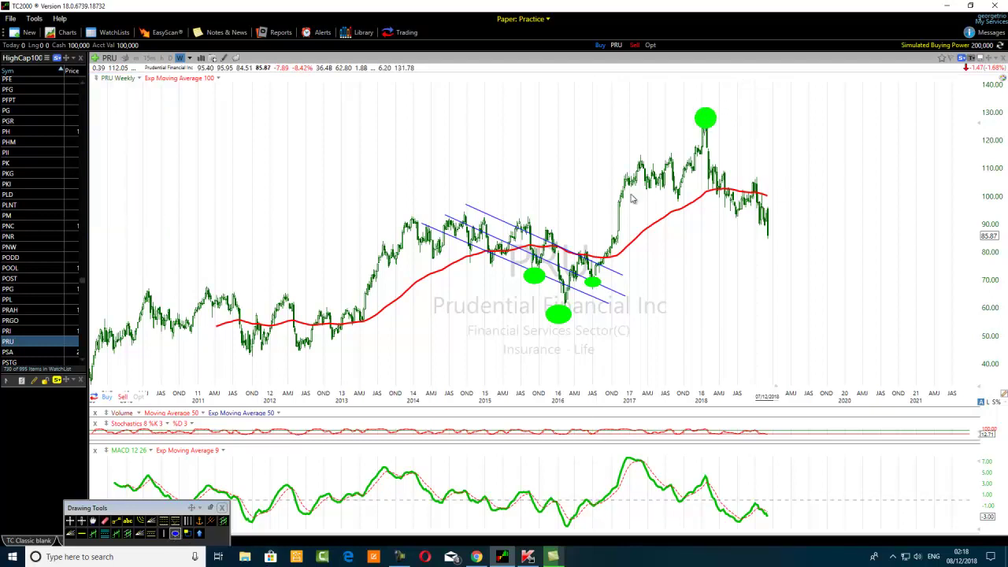
drag(679, 147, 637, 161)
click(175, 536)
drag(776, 148, 747, 174)
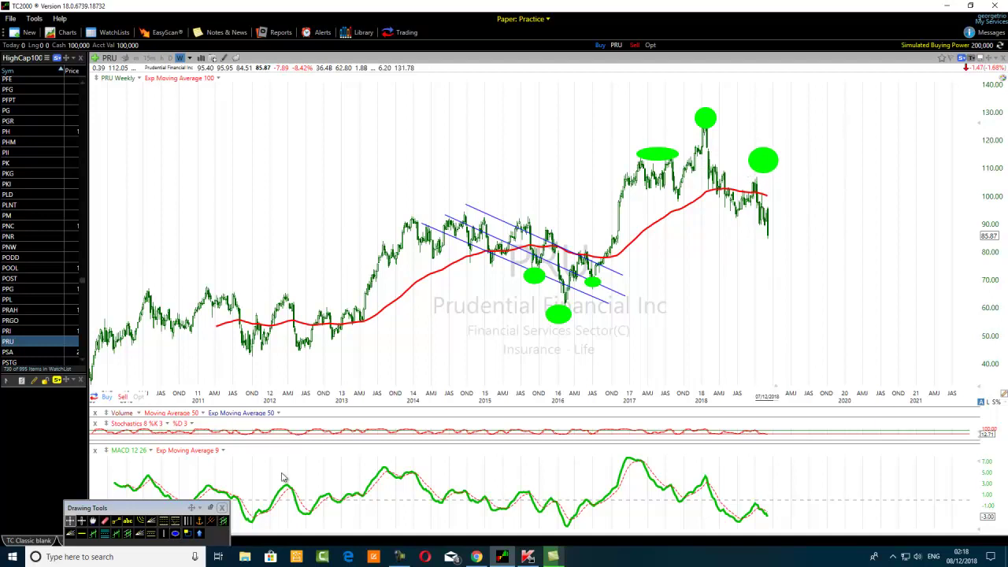
Step: Draw a gently falling trendline under the 2017 and 2018 PRU lows, extended back into early 2016 and ahead past the latest price
click(117, 522)
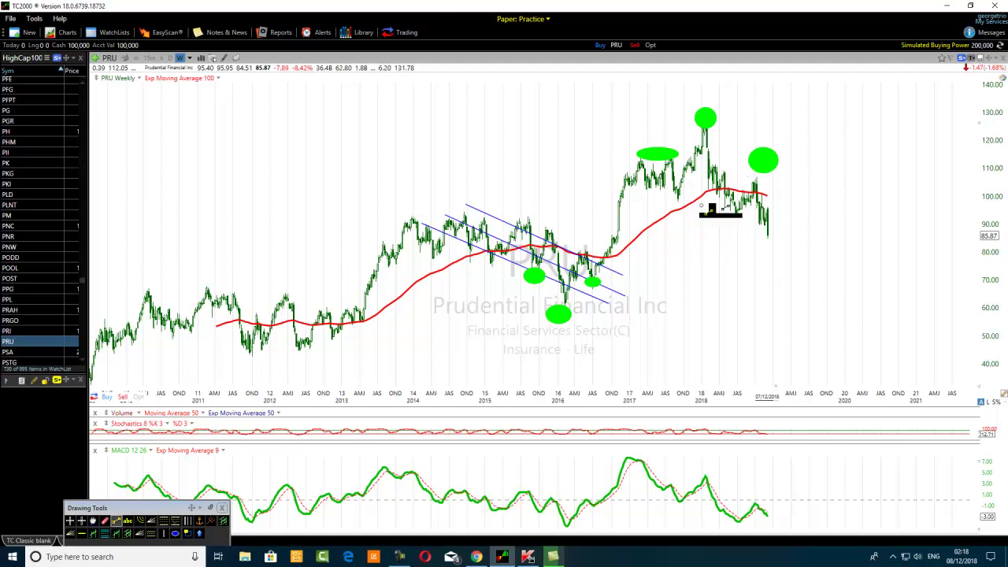
mouse_move(624, 181)
mouse_down()
mouse_move(787, 230)
mouse_move(886, 235)
mouse_up()
drag(625, 181, 564, 173)
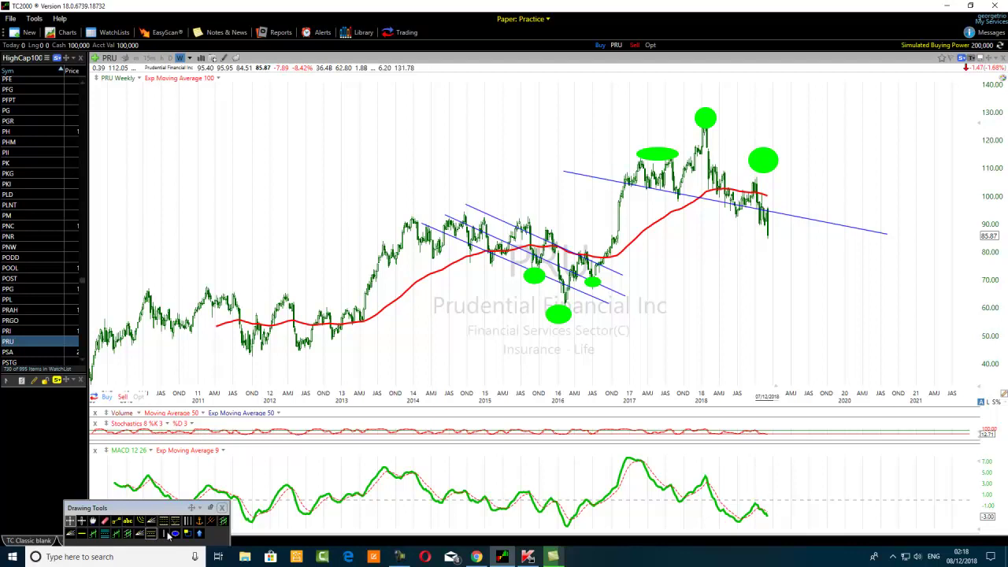
Step: Draw an Andrew's Pitchfork on PRU anchored at the early-2018 peak, the October 2018 high and the July 2018 low
click(211, 523)
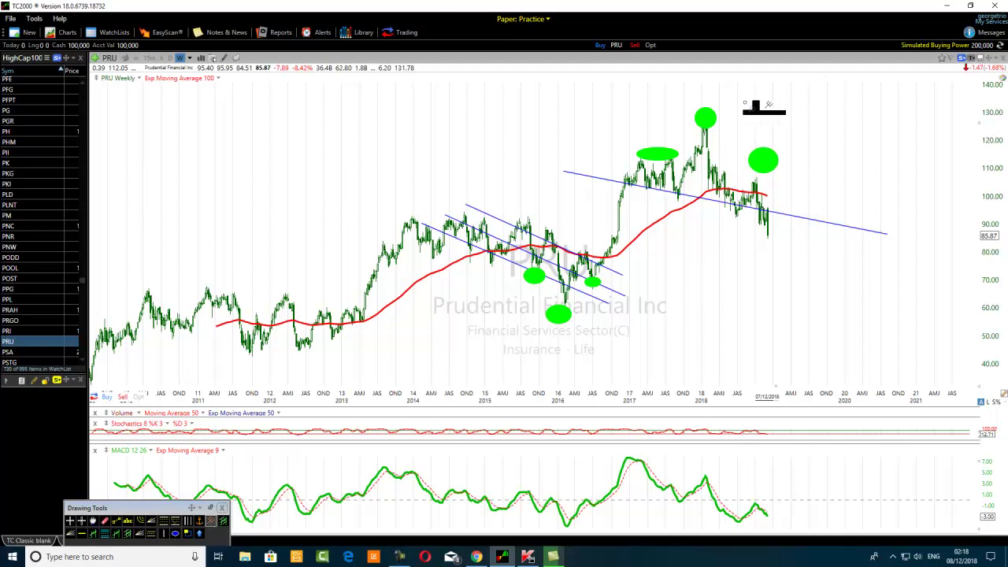
click(725, 130)
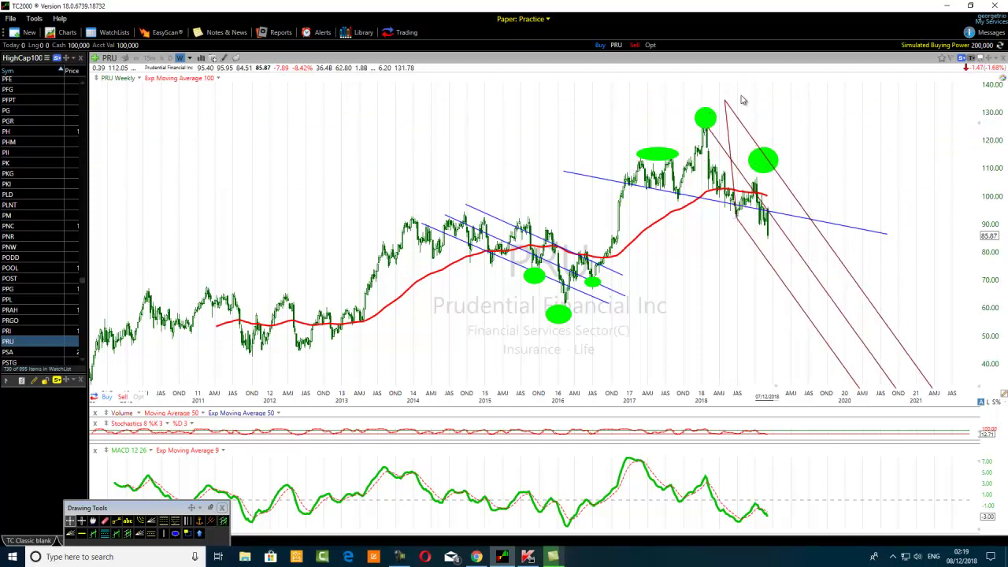
click(756, 182)
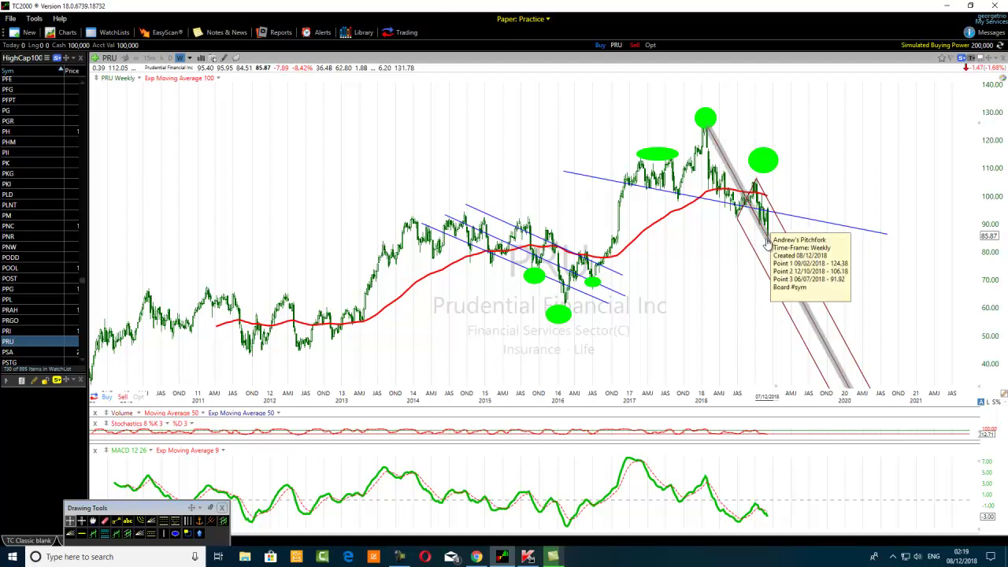
Step: Draw a horizontal line at about 91.12 along PRU's 2014–2015 highs and a short rising trendline from the latest low to the falling trendline
click(81, 533)
click(438, 220)
drag(438, 220, 439, 221)
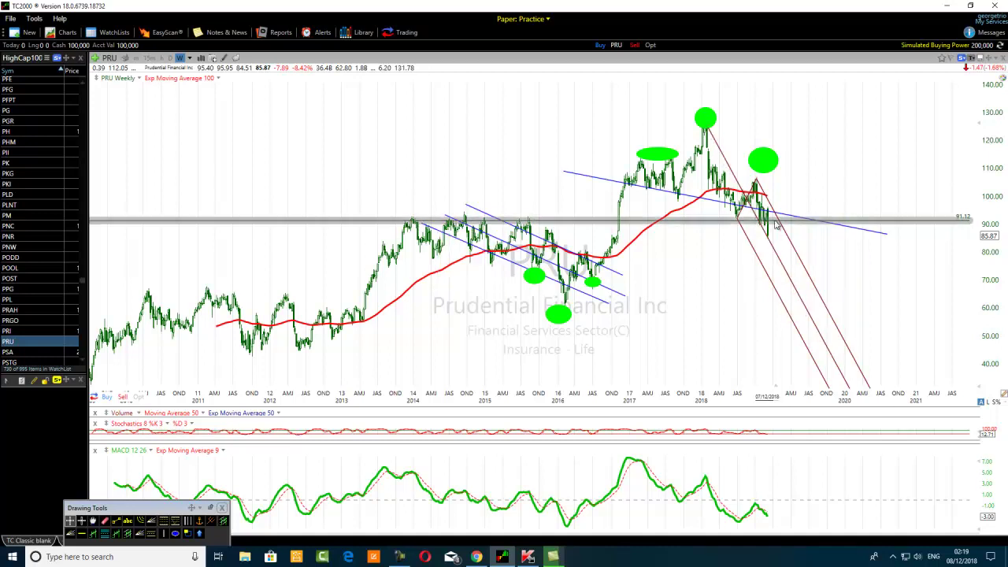
click(116, 521)
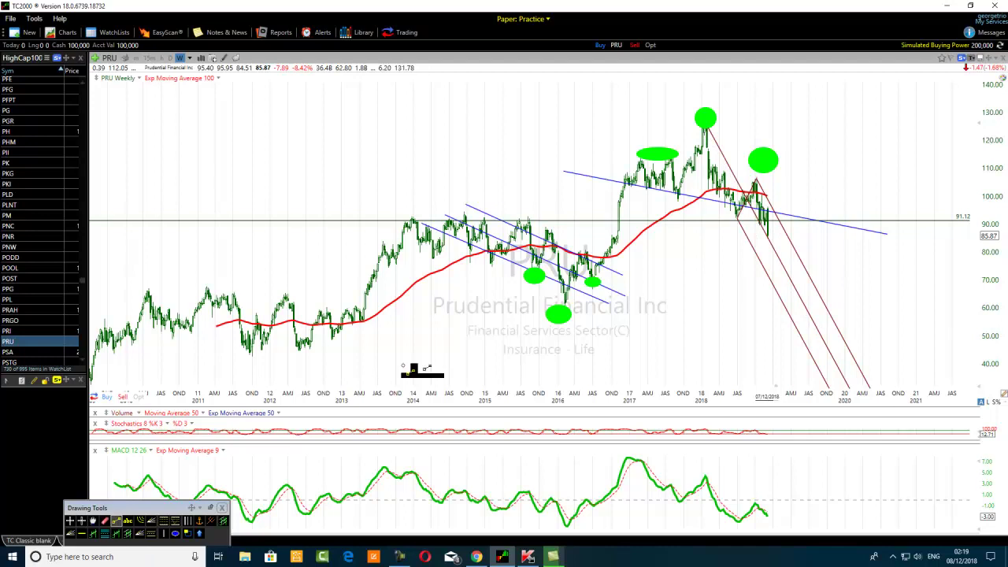
drag(768, 235, 788, 213)
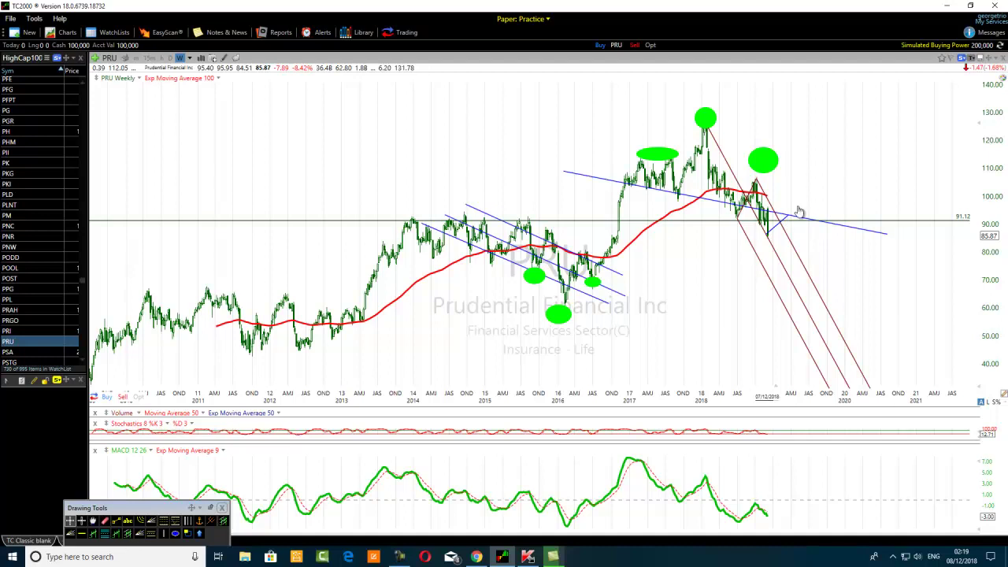
drag(783, 230, 798, 223)
Step: Open PRGO and draw two roughly parallel rising trendlines enclosing the uptrend from 2010 to late 2015
key(Up)
key(Up)
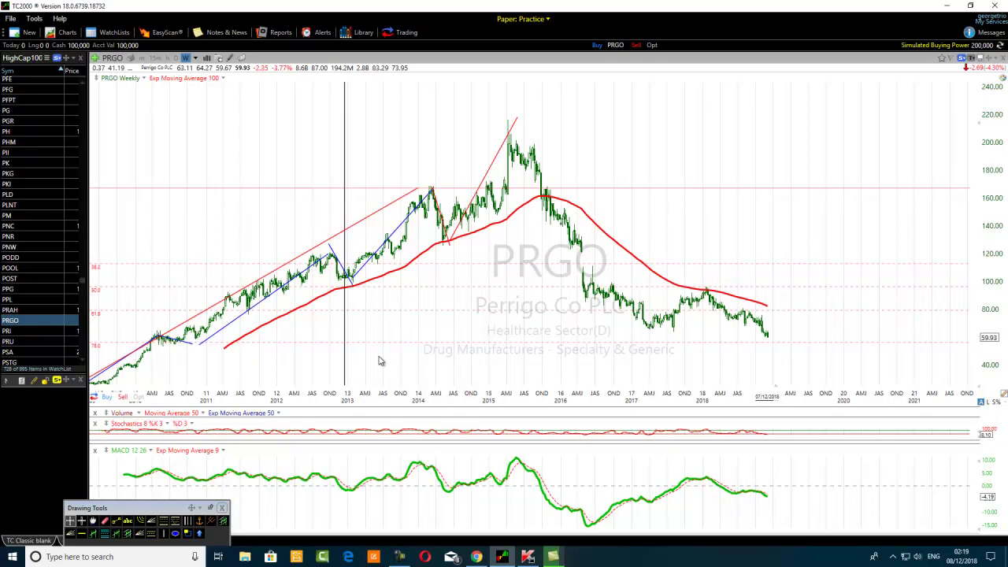
click(116, 520)
mouse_move(196, 356)
mouse_down()
mouse_move(540, 224)
mouse_move(553, 181)
mouse_up()
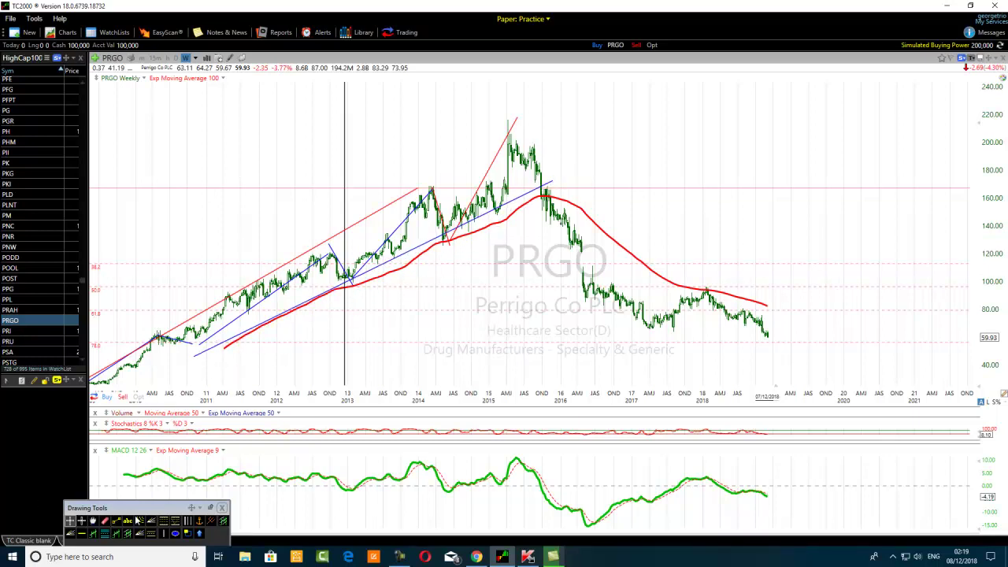
click(116, 521)
drag(154, 335, 532, 147)
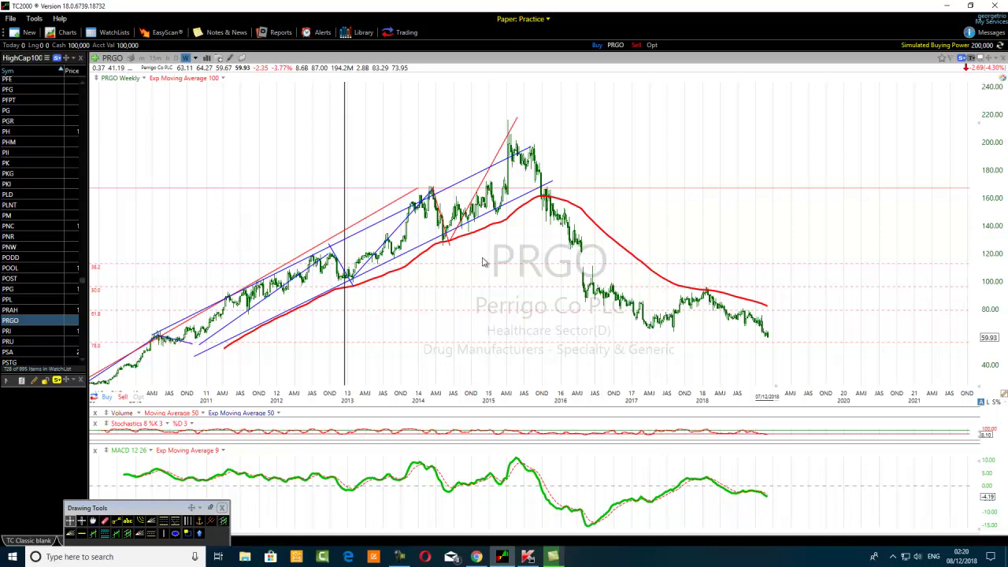
Step: Mark the late-2015 PRGO break of the rising channel, just above the moving average, with a small green ellipse
scroll(480, 268, up, 1)
click(176, 534)
click(498, 201)
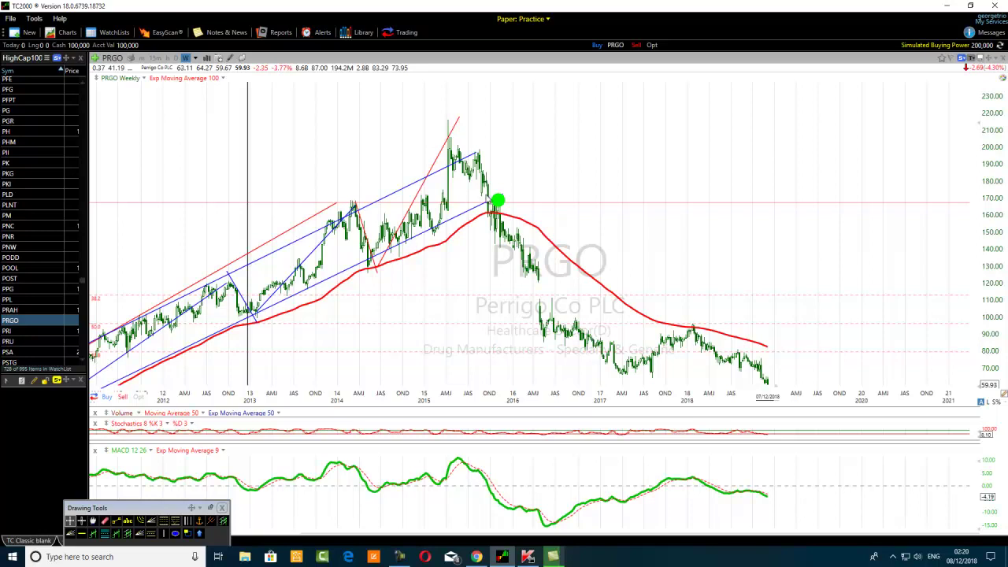
Step: Check the MACD values at the October 2015 break and move the black vertical line to the green ellipse in November 2015
click(494, 497)
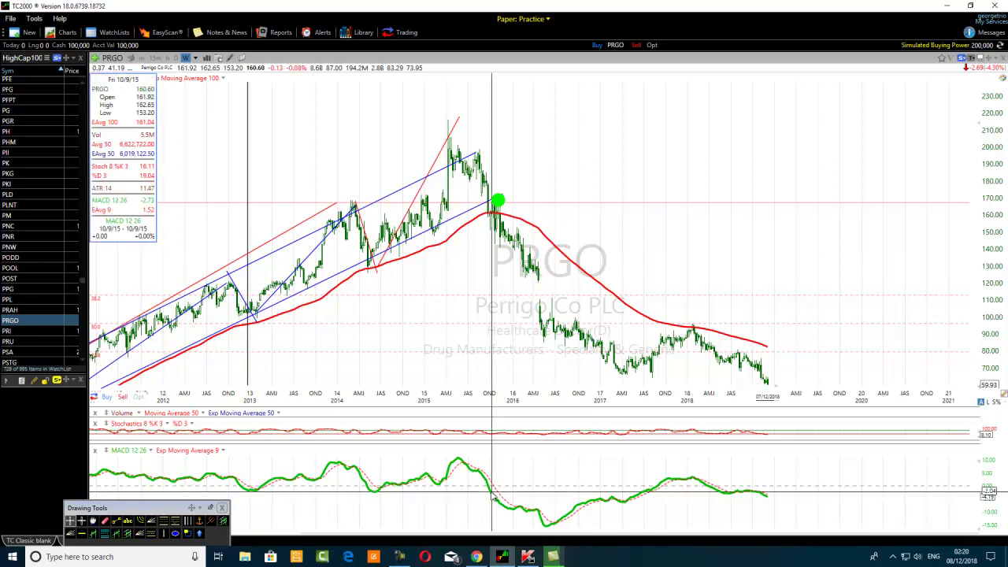
drag(494, 497, 494, 504)
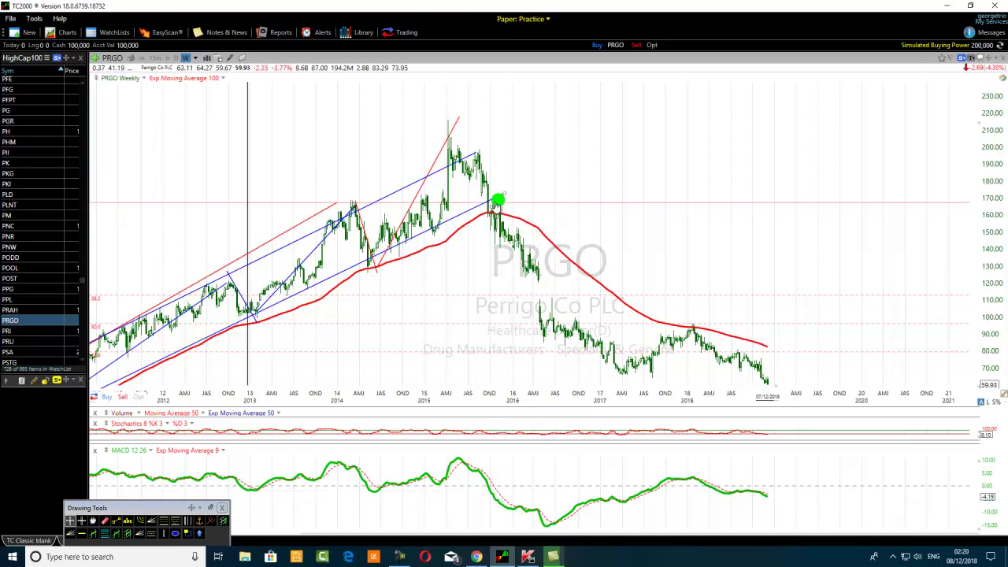
drag(250, 226, 498, 240)
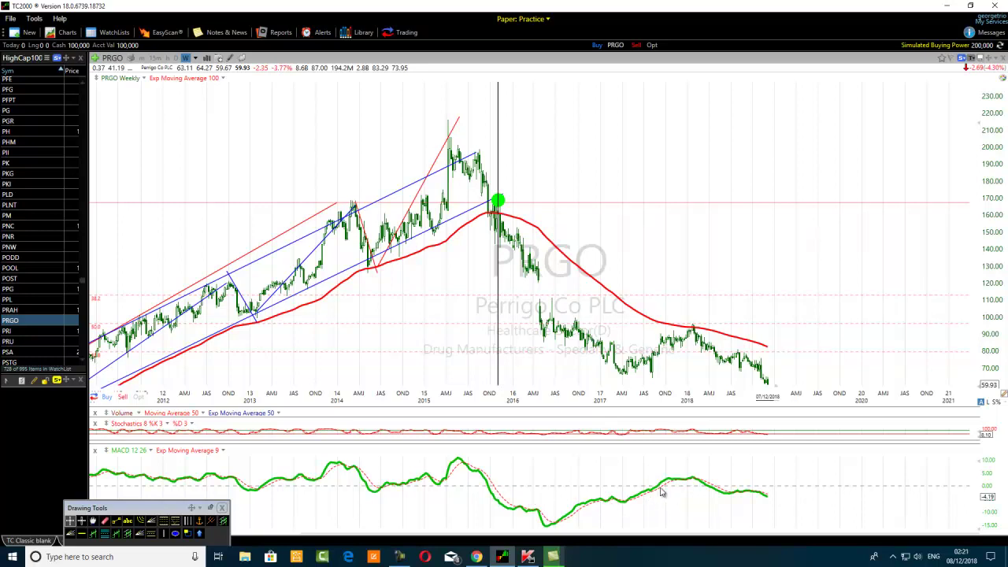
Step: Draw two roughly parallel, steeply falling trendlines around the PRGO decline from the 2015 highs into 2017
click(116, 521)
mouse_move(478, 147)
mouse_down()
mouse_move(618, 319)
mouse_move(646, 375)
mouse_up()
click(116, 521)
mouse_move(449, 175)
mouse_down()
mouse_move(511, 273)
mouse_move(583, 347)
mouse_move(603, 386)
mouse_up()
drag(603, 384, 590, 382)
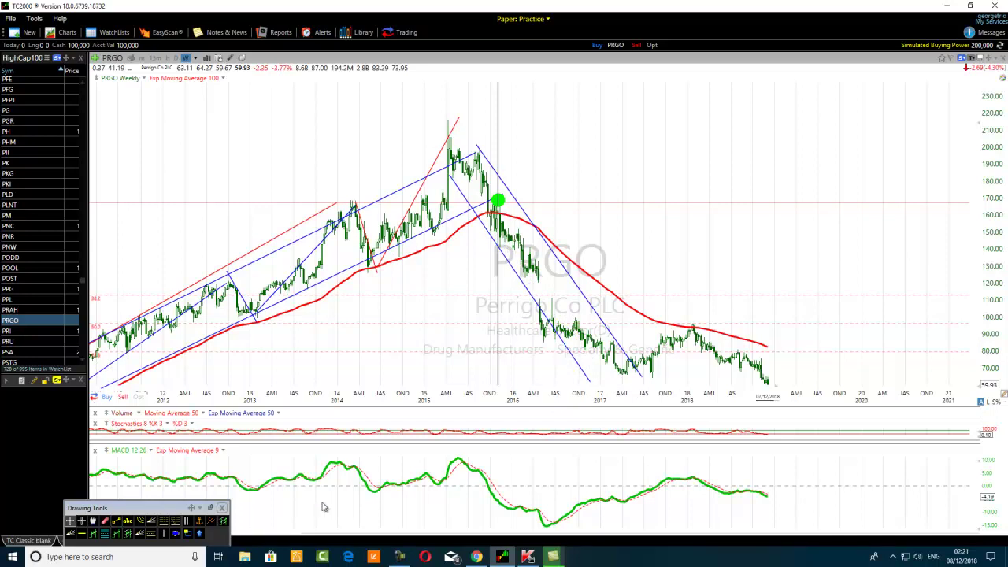
Step: Draw two near-horizontal trendlines from 2017 past the latest PRGO price, at about 70 under the lows and about 91 near the highs
click(117, 521)
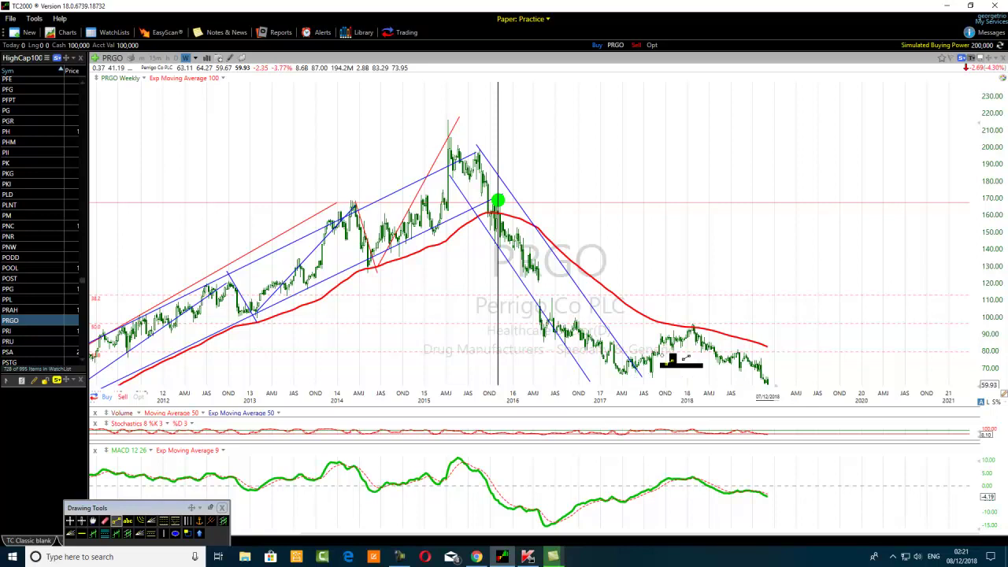
drag(621, 369, 950, 370)
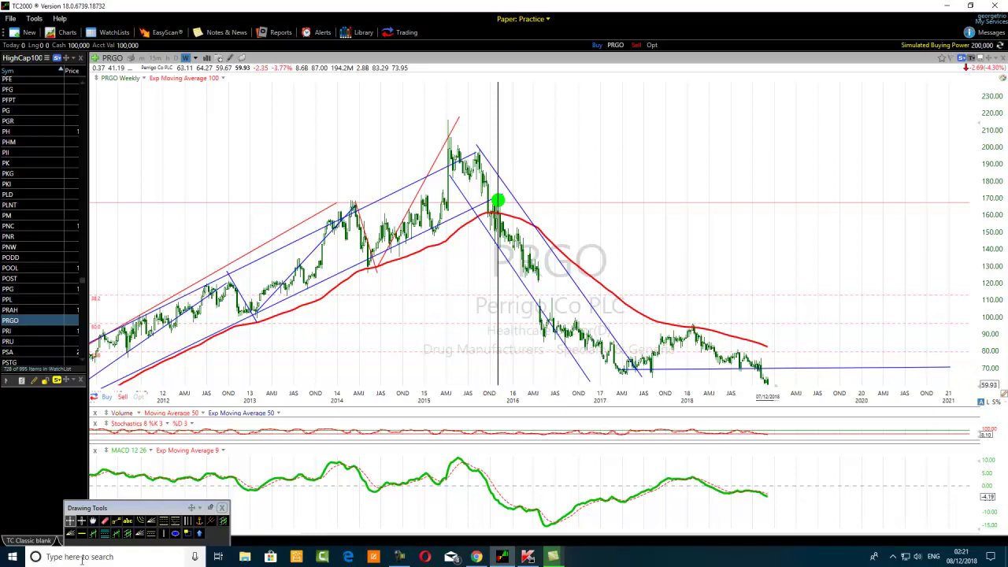
click(117, 522)
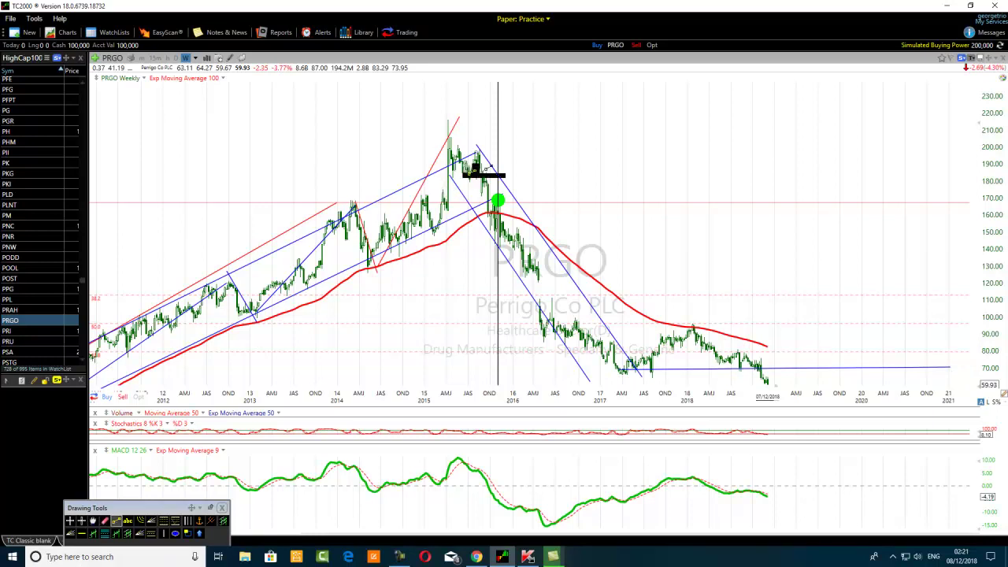
drag(622, 331, 915, 332)
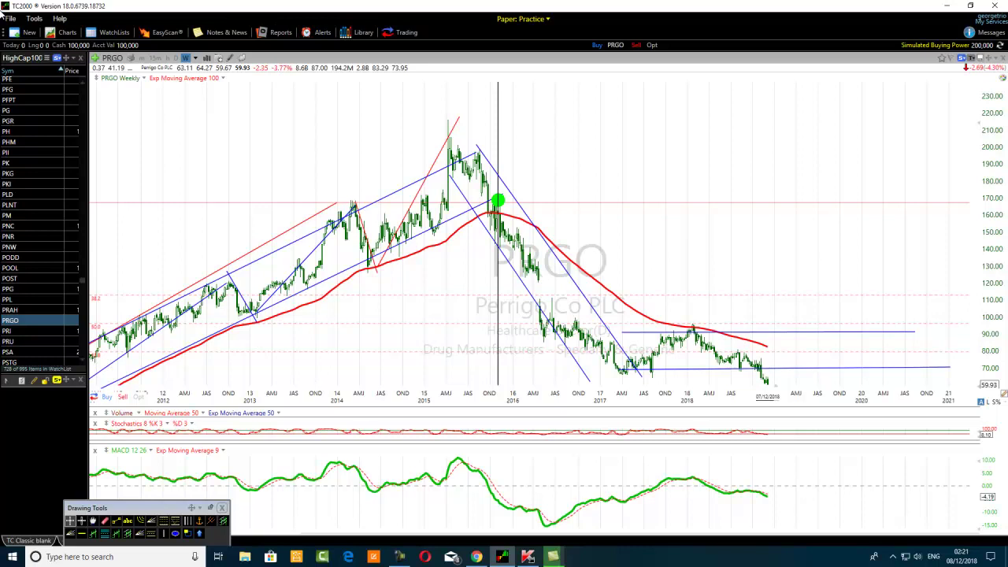
Step: Review the annotated PRGO chart on the 4-hour and daily timeframes and return to the weekly timeframe
scroll(192, 141, down, 3)
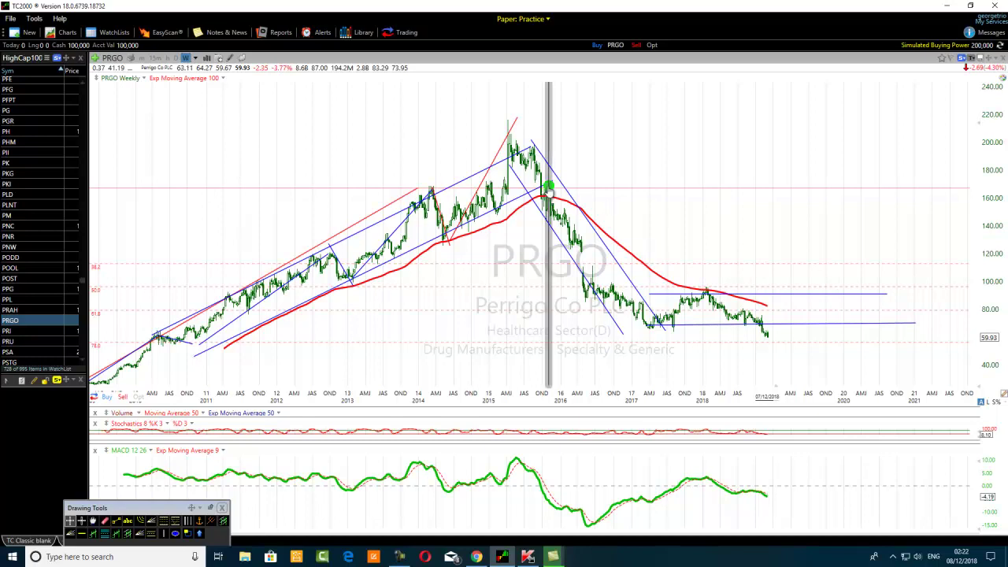
mouse_move(550, 192)
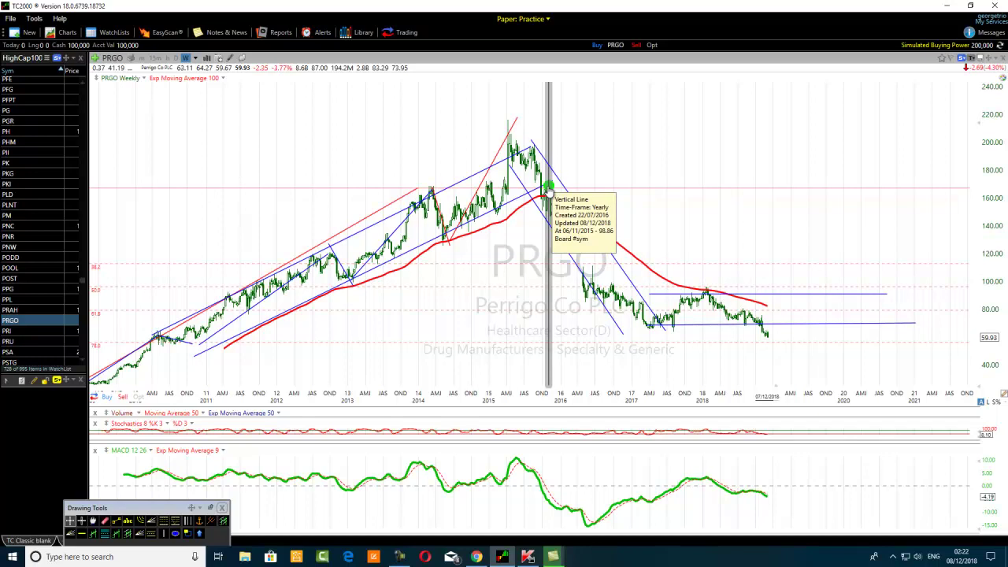
click(195, 59)
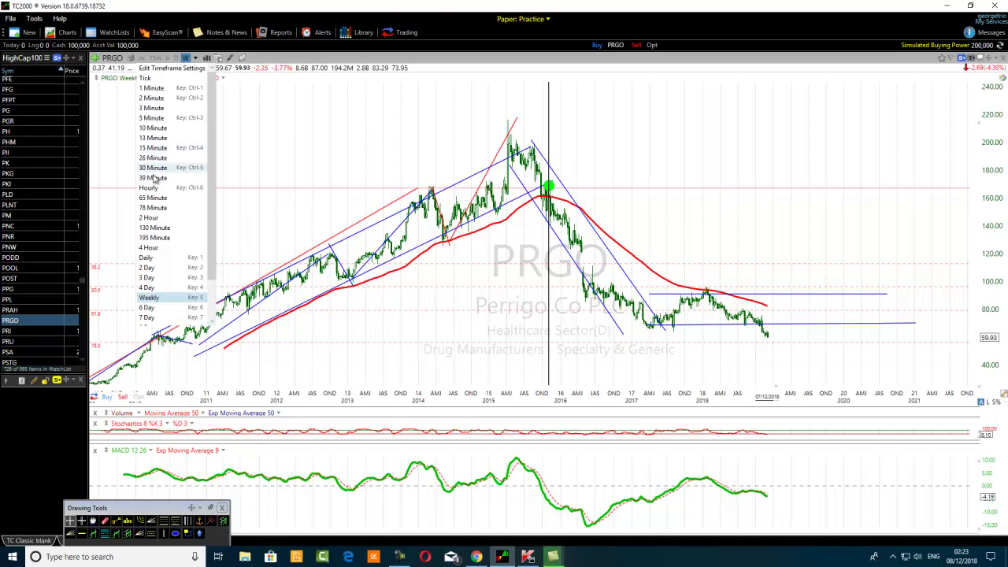
click(155, 248)
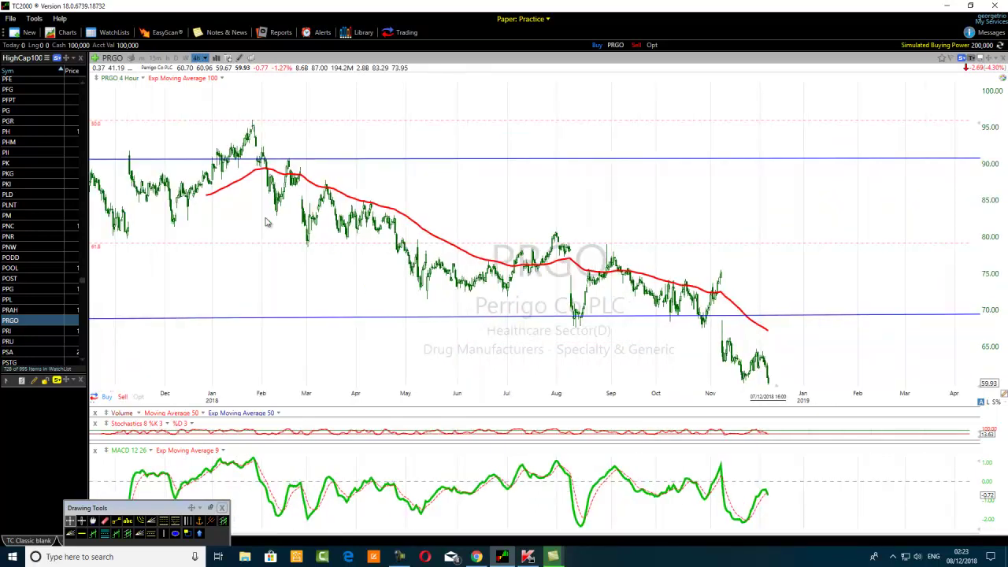
click(176, 59)
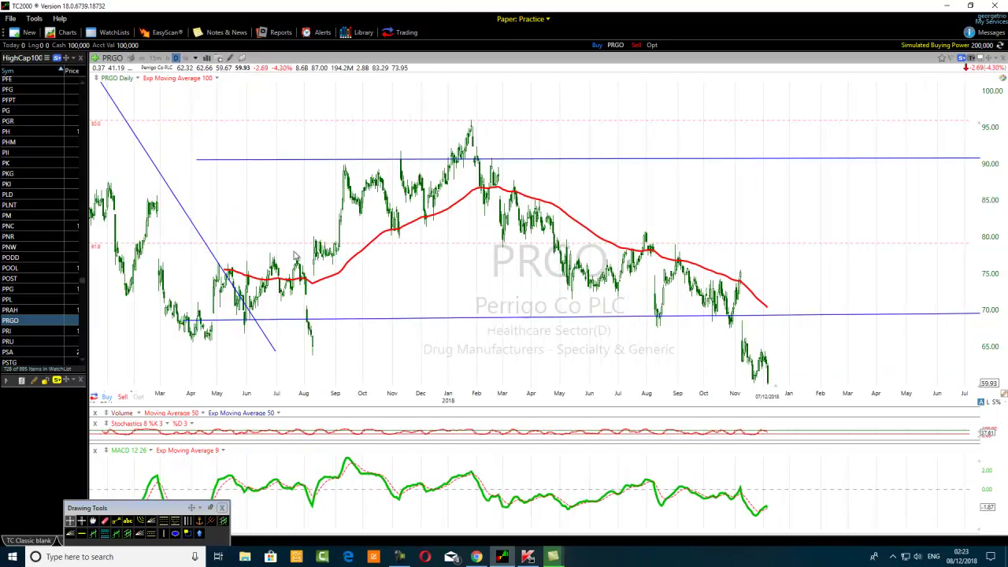
click(195, 58)
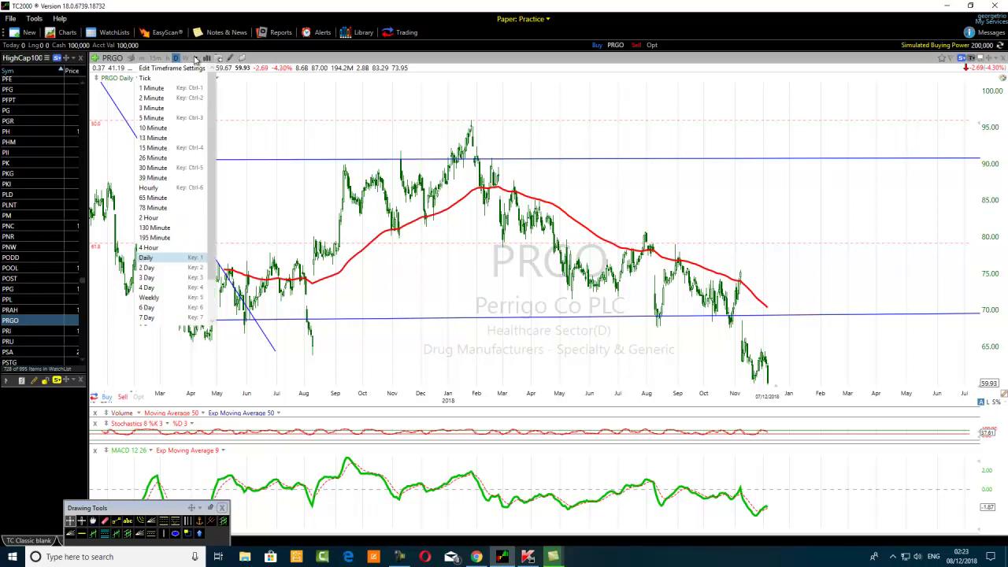
click(287, 118)
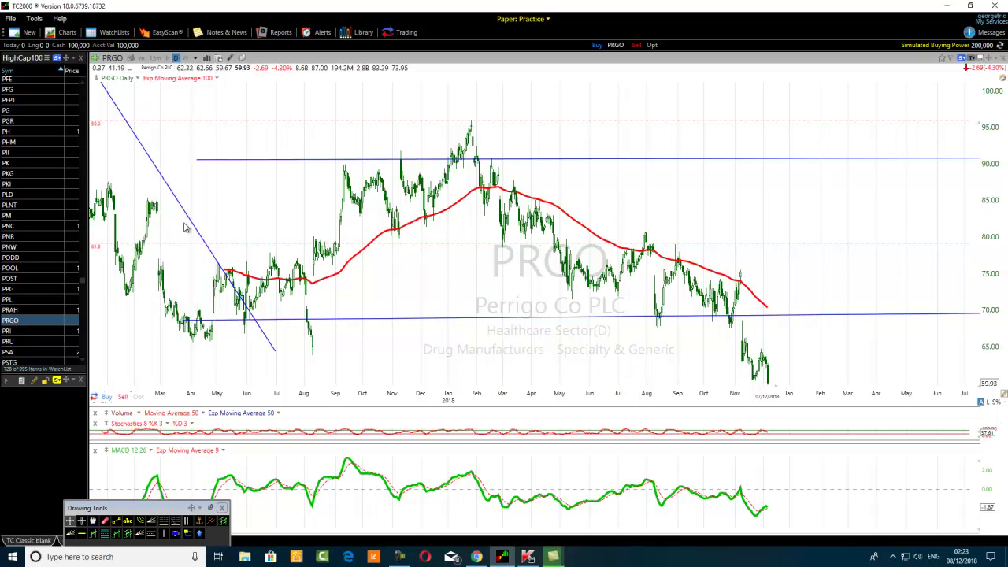
mouse_move(257, 330)
click(186, 59)
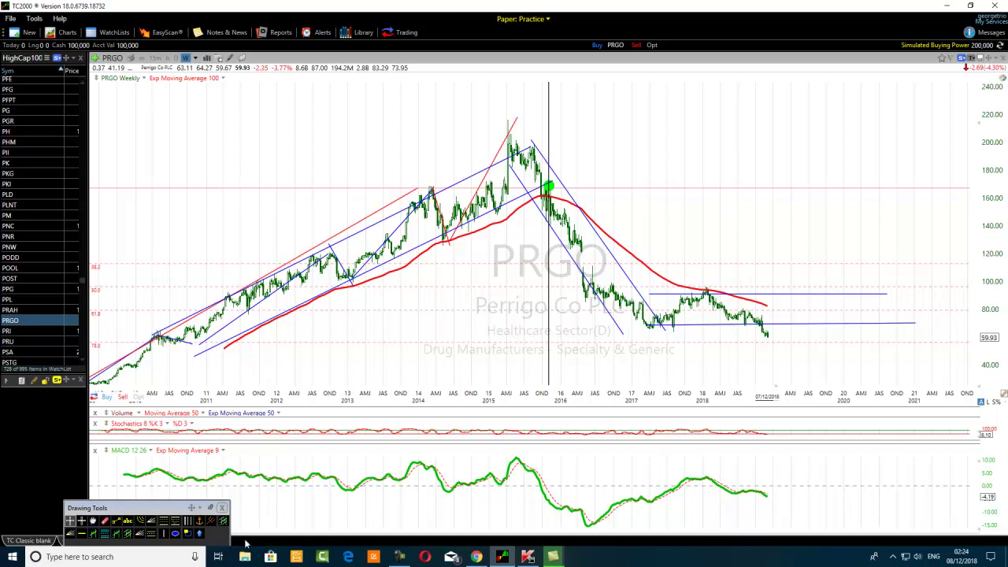
click(398, 558)
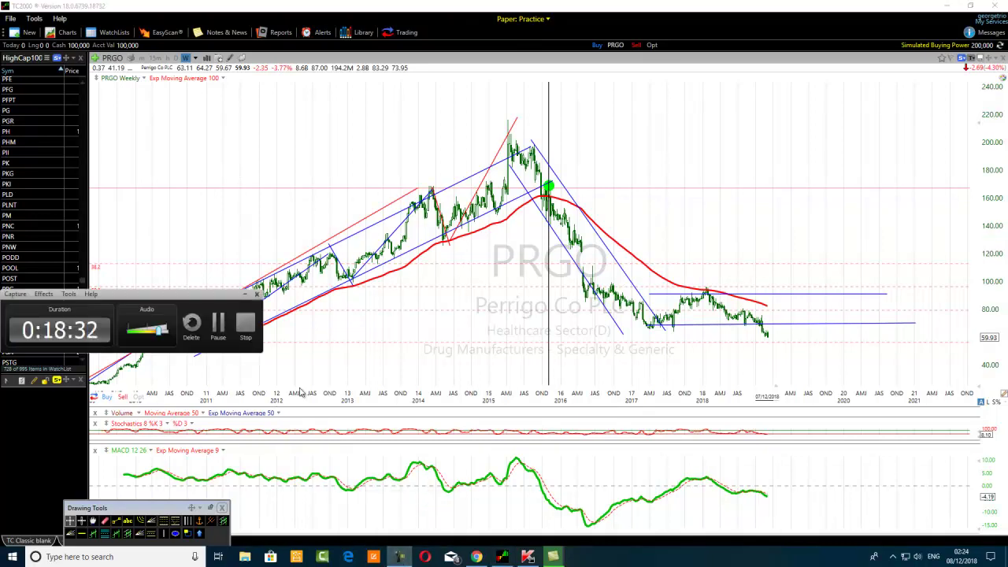